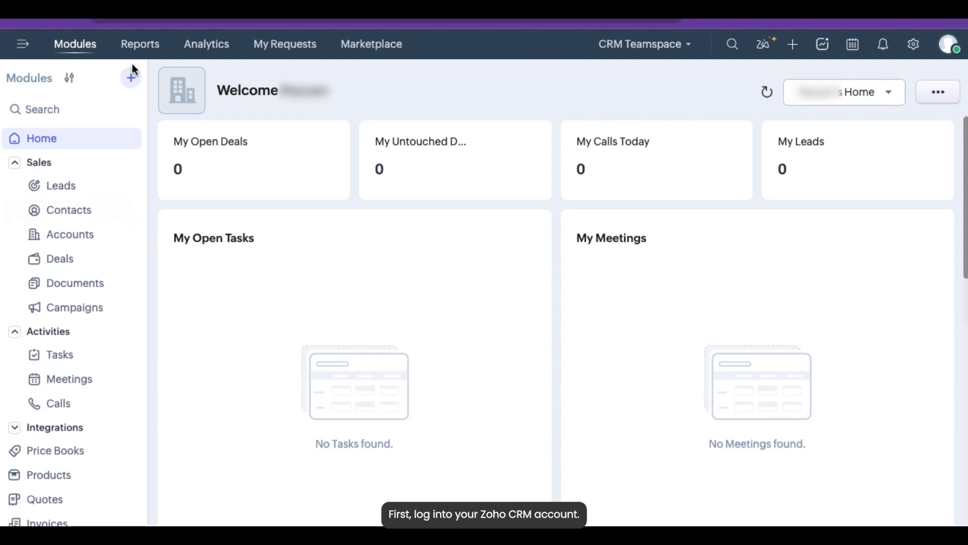
# Search the CRM marketplace for "mailchi" and open the Mailchimp Extension for Zoho CRM
pyautogui.click(374, 44)
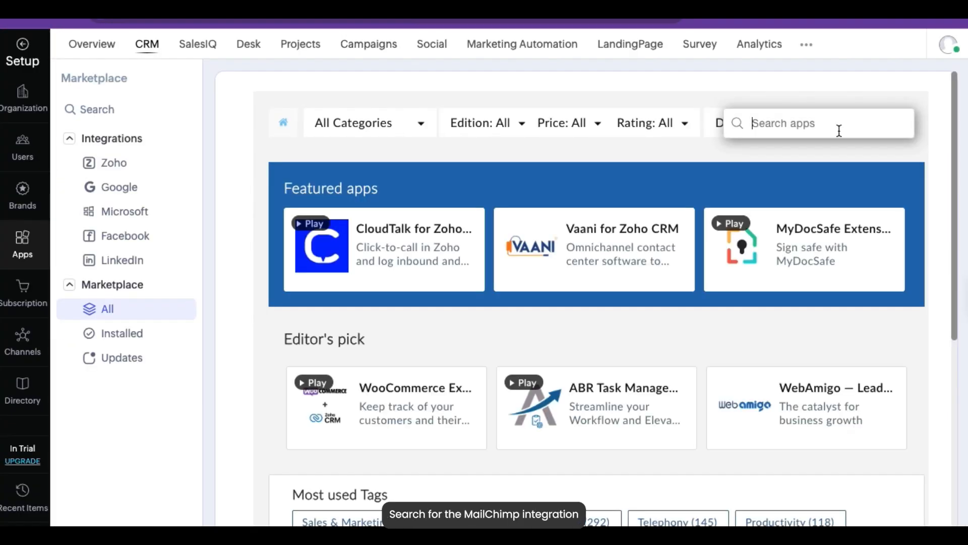
pyautogui.write('mailchi')
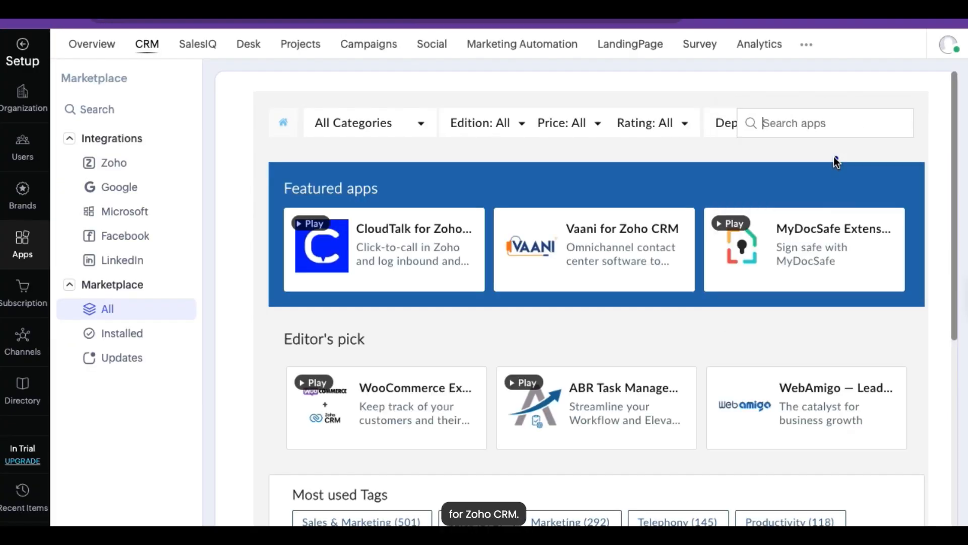
pyautogui.click(834, 159)
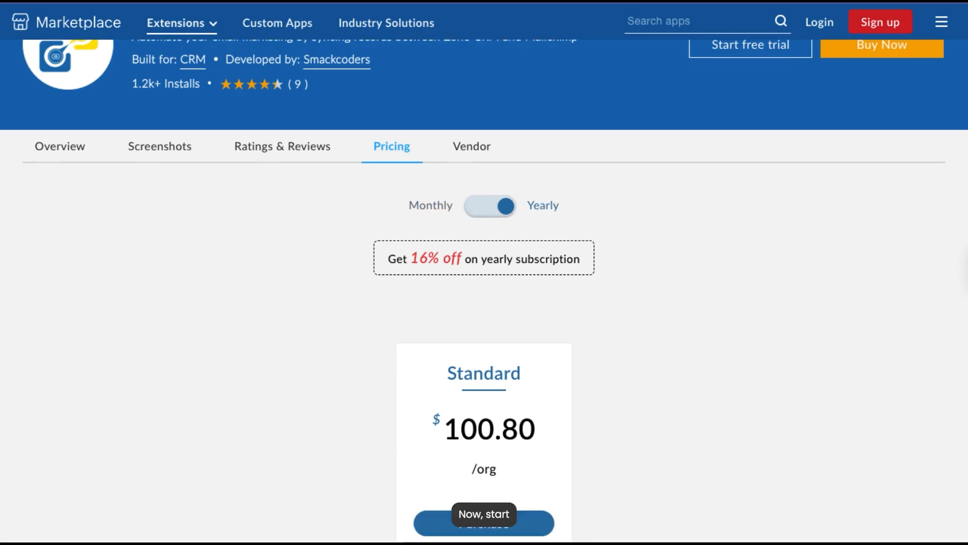
# Start the extension's free trial, agreeing to the vendor's terms and privacy policy and the Zoho Marketplace terms
pyautogui.click(706, 200)
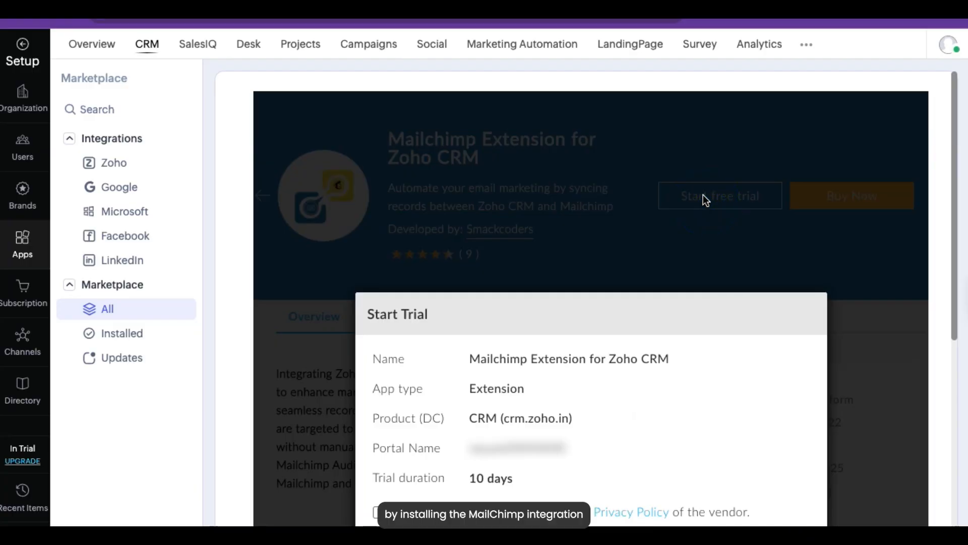
pyautogui.scroll(-2, 703, 195)
pyautogui.scroll(-1, 703, 194)
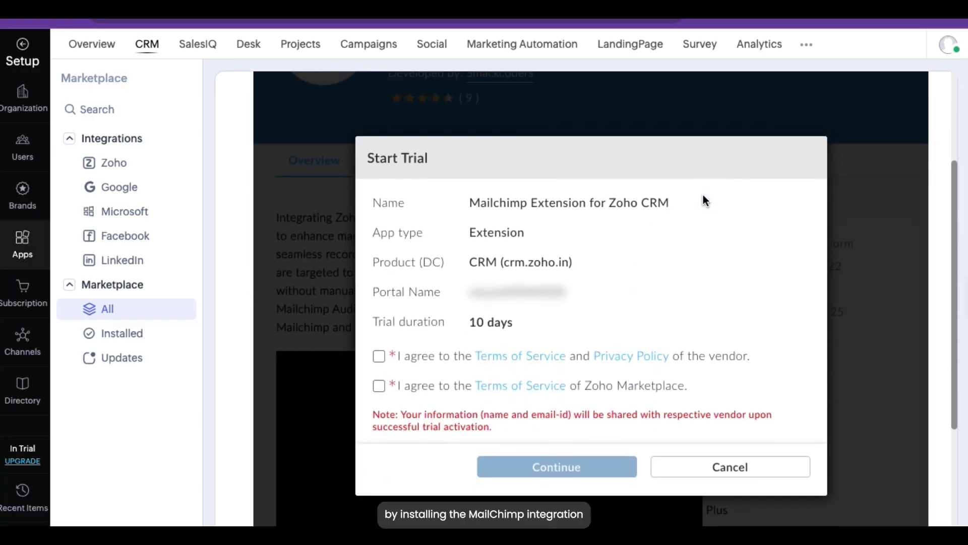
pyautogui.click(377, 358)
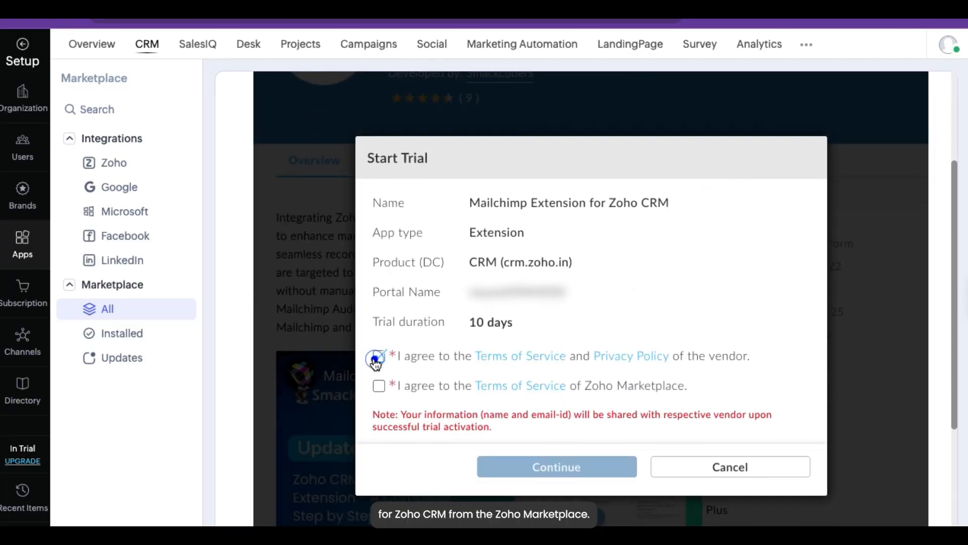
pyautogui.click(379, 386)
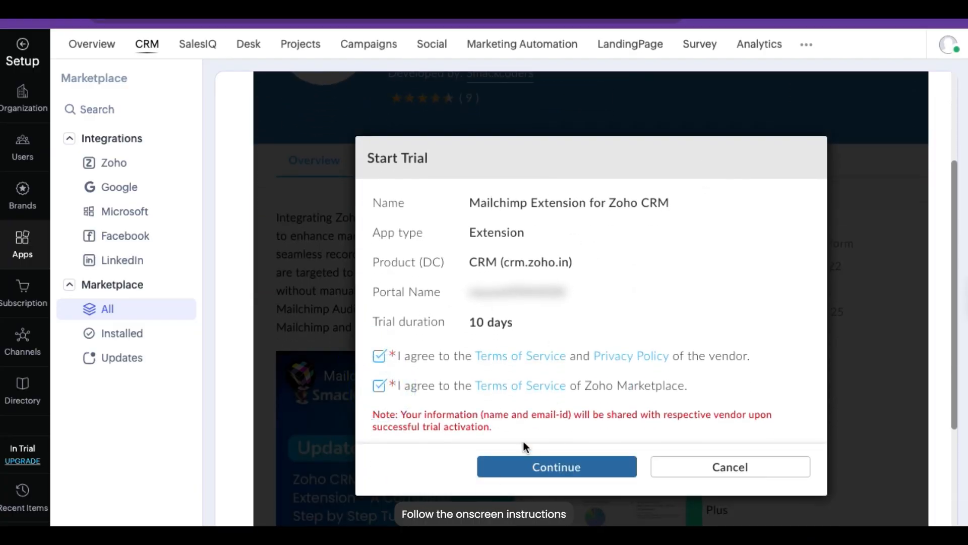
pyautogui.click(551, 469)
# Accept the terms, authorize the extension to access and process data, and install it for admins only
pyautogui.click(306, 357)
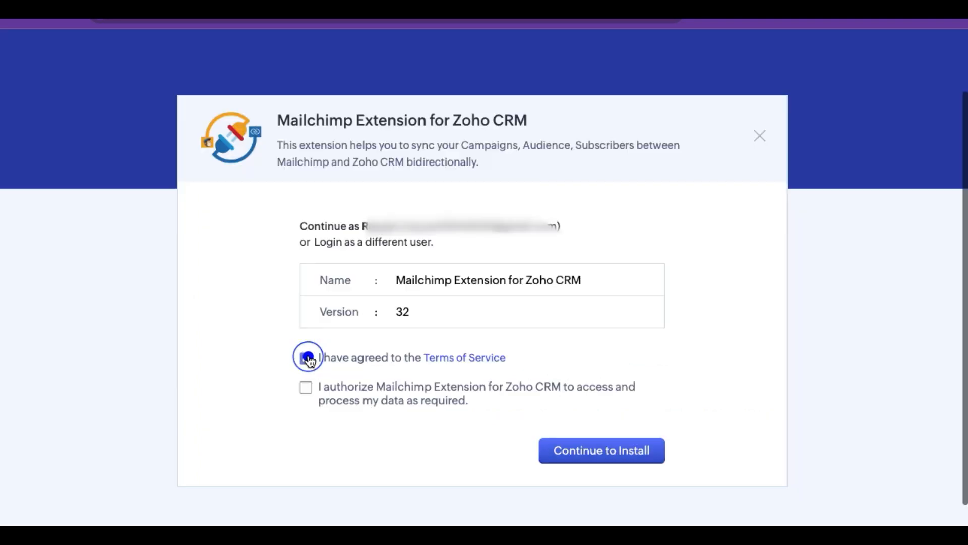
pyautogui.click(305, 386)
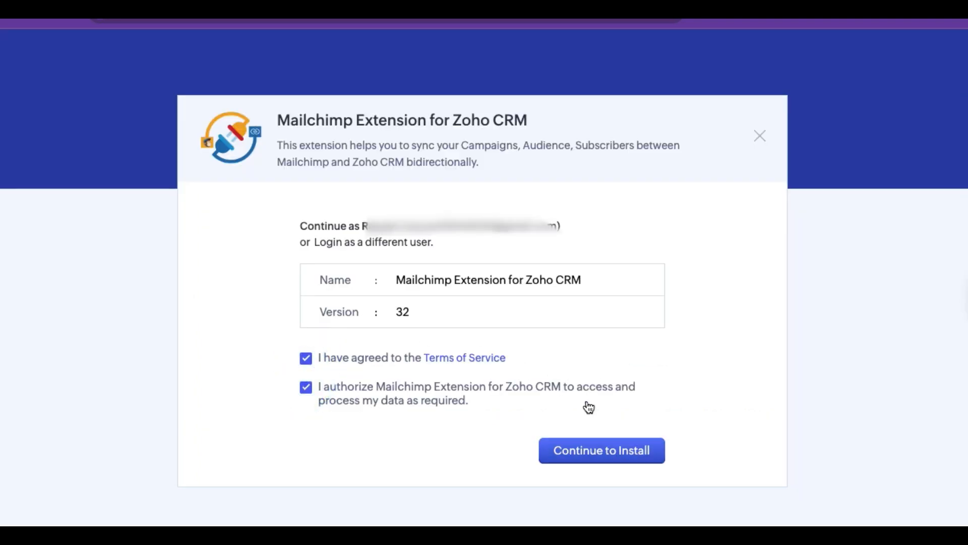
pyautogui.click(588, 447)
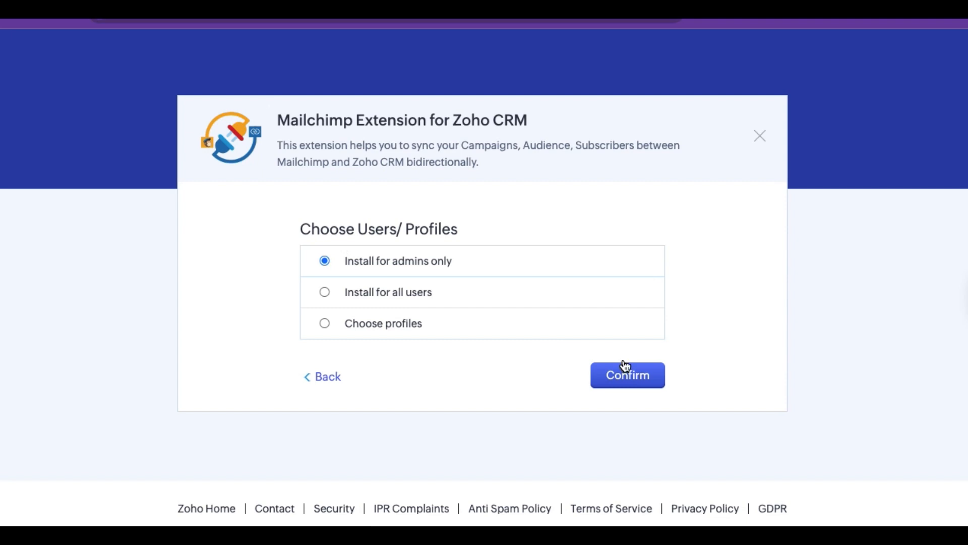
pyautogui.click(632, 375)
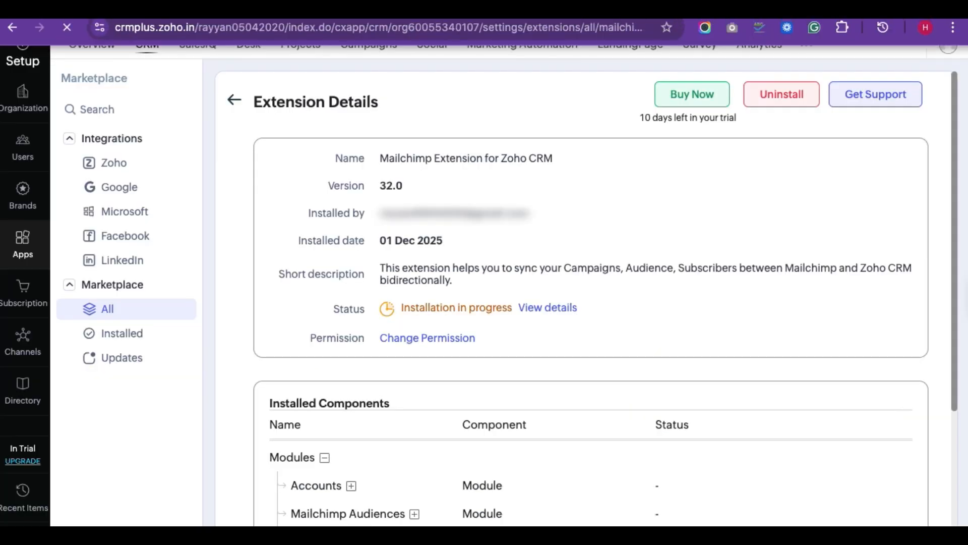
# Search the CRM modules for "mailch" and open the Mailchimp module
pyautogui.click(78, 89)
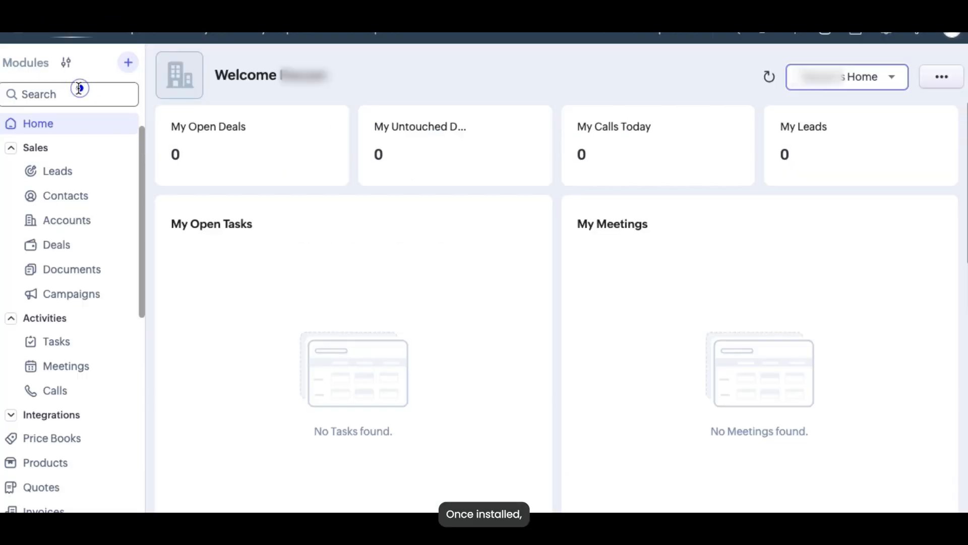
pyautogui.write('mailch')
pyautogui.click(56, 156)
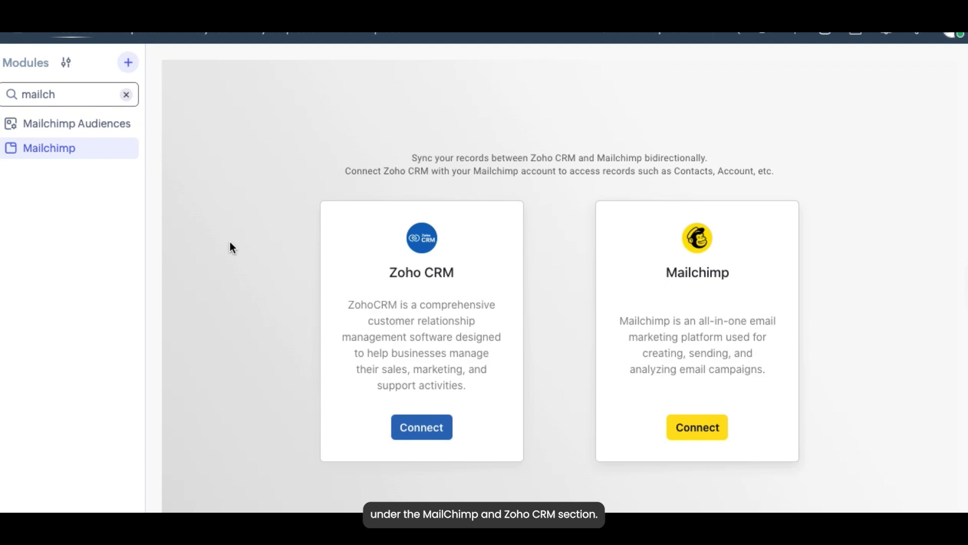
# Connect Zoho CRM to the extension, allowing Xapps to access the listed account data
pyautogui.click(410, 431)
pyautogui.scroll(-3, 408, 436)
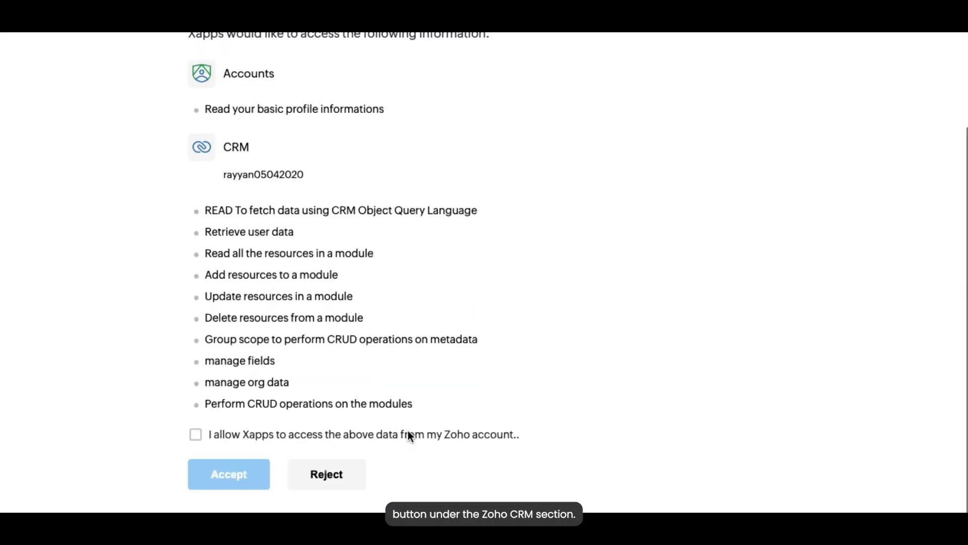
pyautogui.click(196, 435)
pyautogui.click(233, 478)
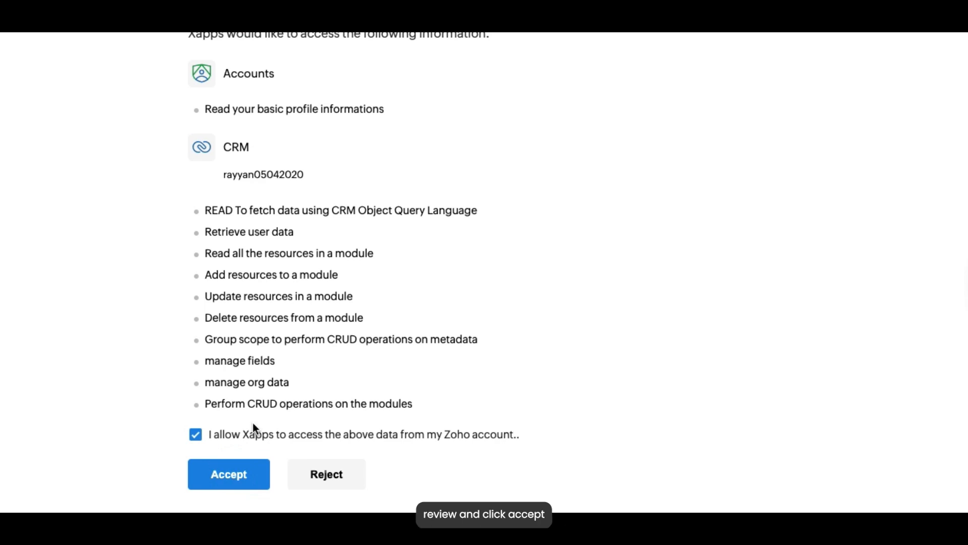
pyautogui.click(217, 470)
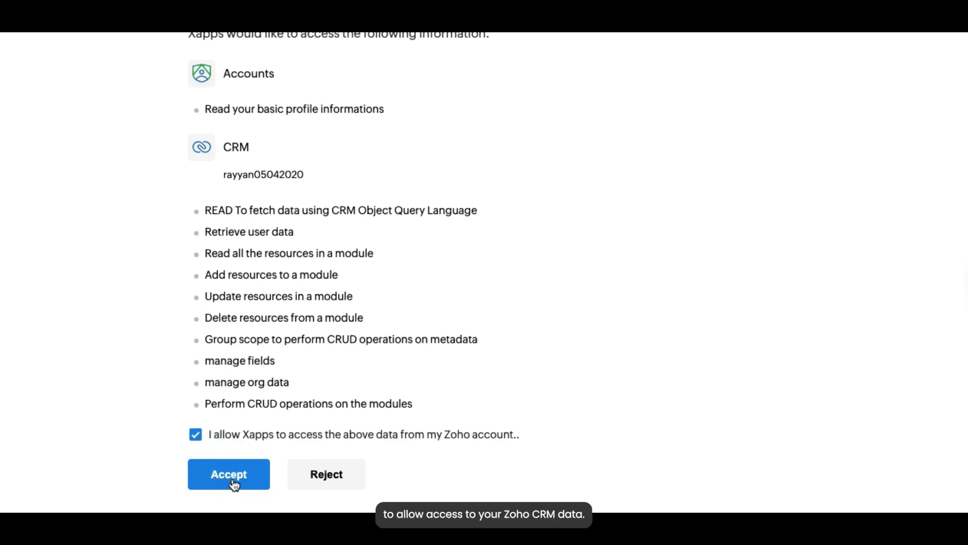
pyautogui.click(226, 477)
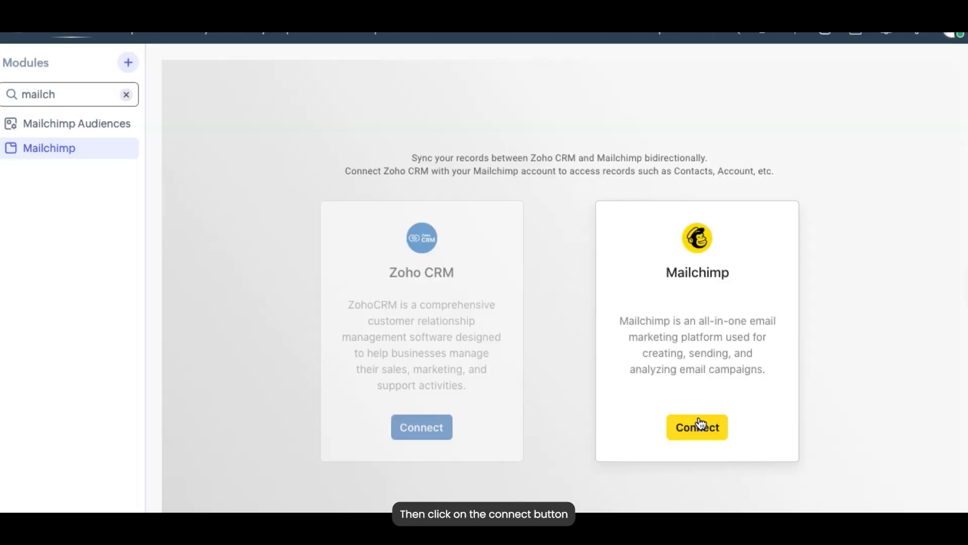
# Connect Mailchimp to the extension, filling in the saved account username on the authorization page and submitting the login
pyautogui.click(697, 427)
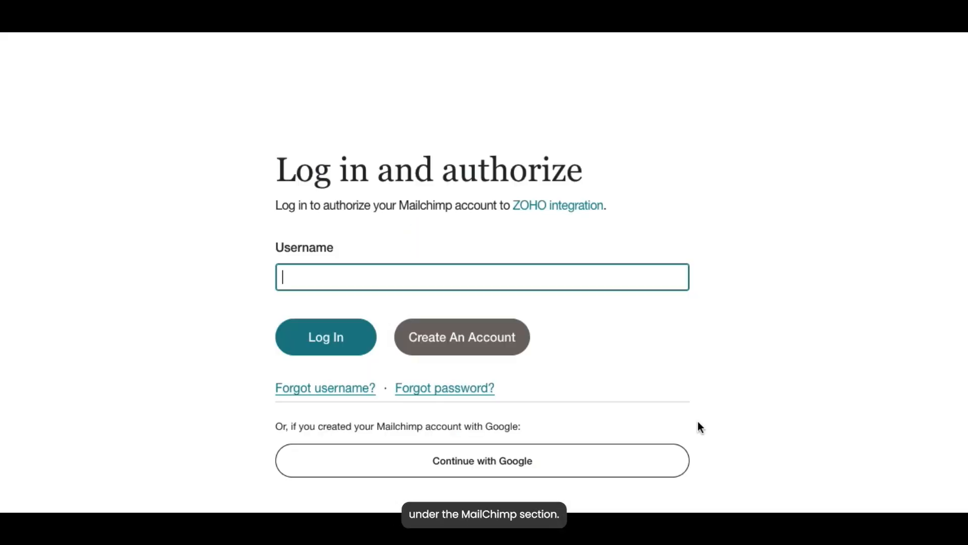
pyautogui.click(373, 271)
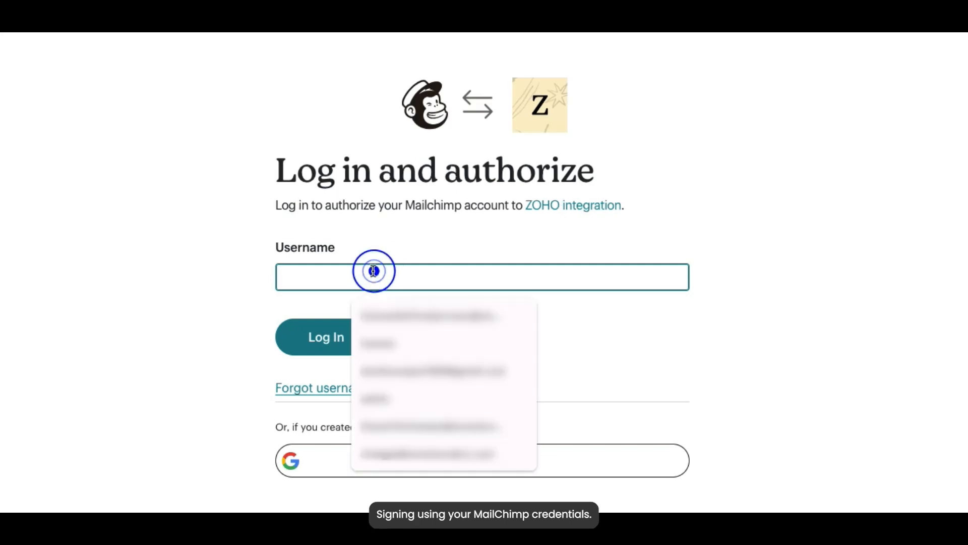
pyautogui.click(417, 316)
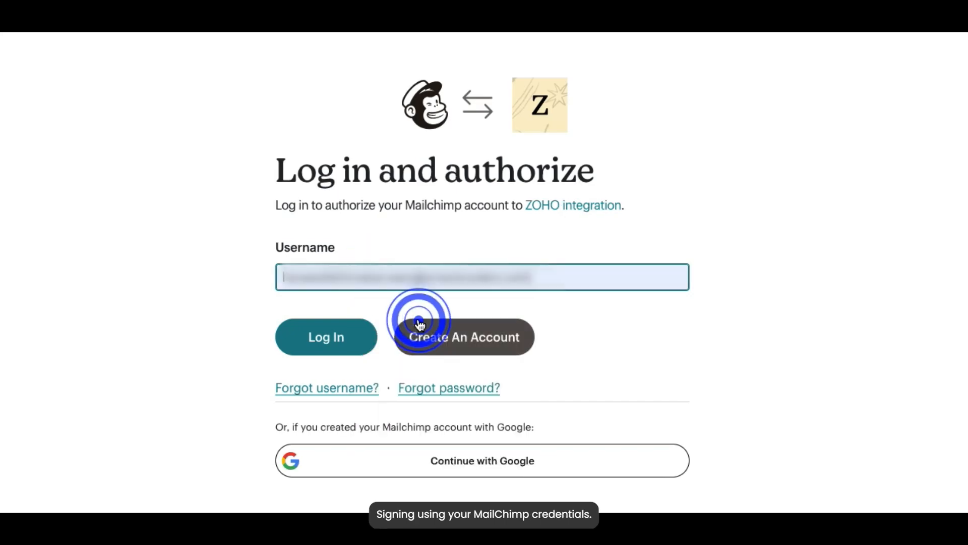
pyautogui.click(327, 337)
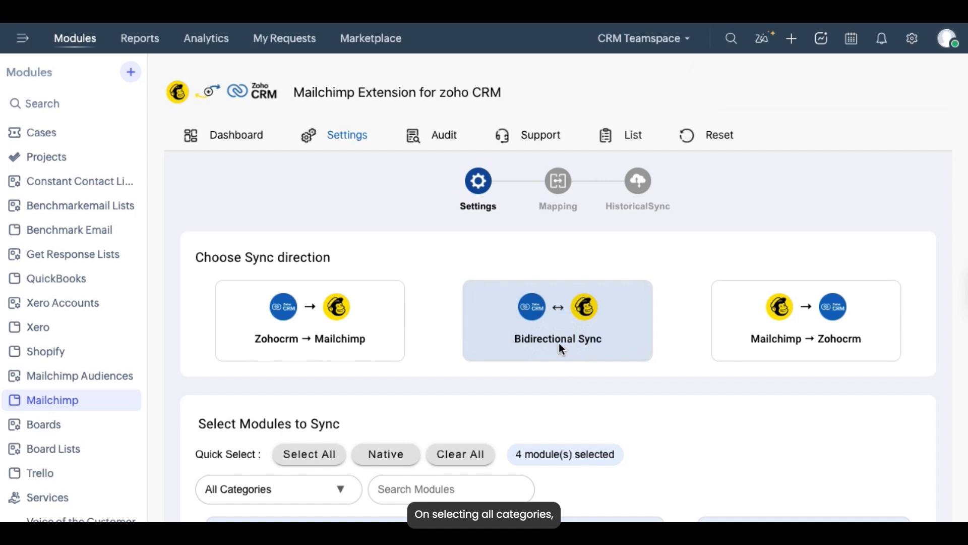
# Examine the modules available to sync under all categories, and filter them by the Native category
pyautogui.scroll(-5, 559, 343)
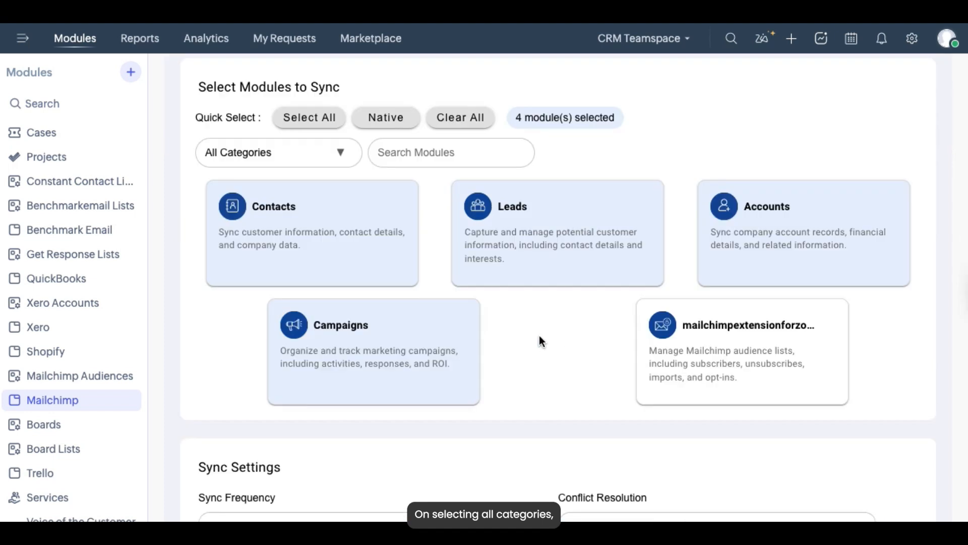
pyautogui.scroll(1, 533, 339)
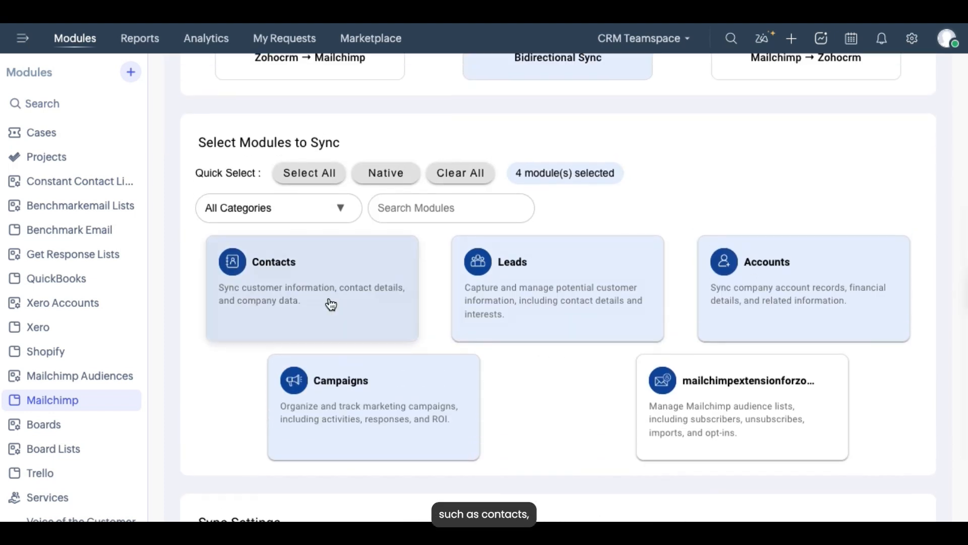
pyautogui.scroll(5, 643, 143)
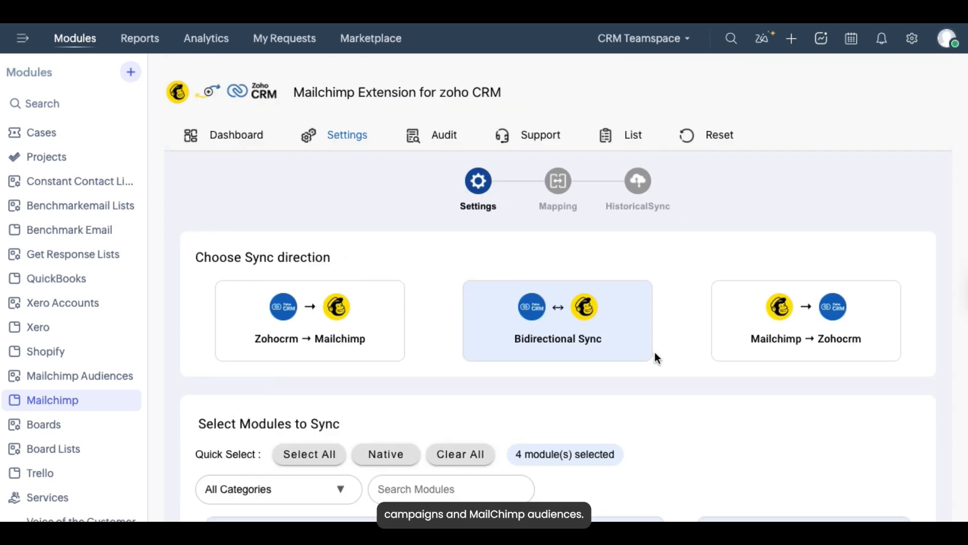
pyautogui.scroll(-5, 655, 357)
pyautogui.click(676, 407)
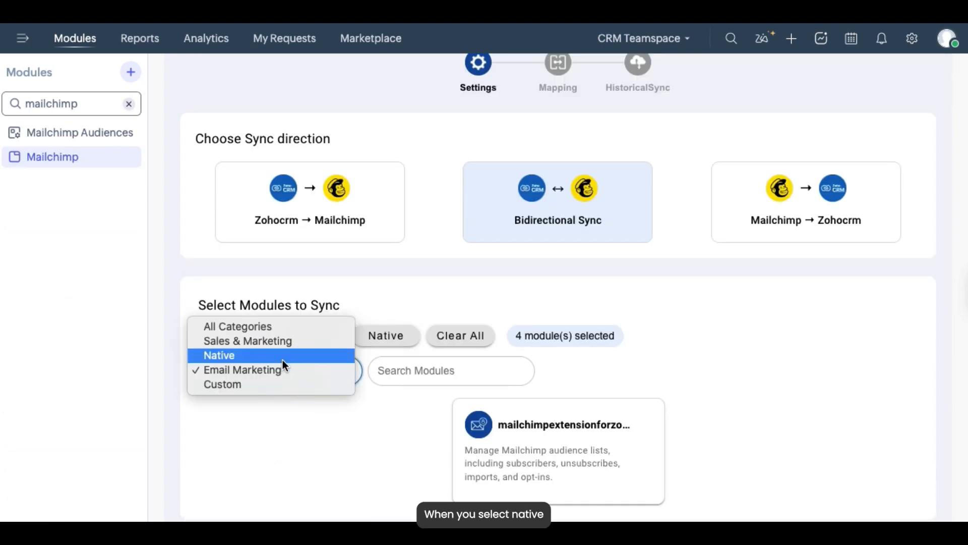
pyautogui.click(284, 359)
pyautogui.scroll(1, 389, 297)
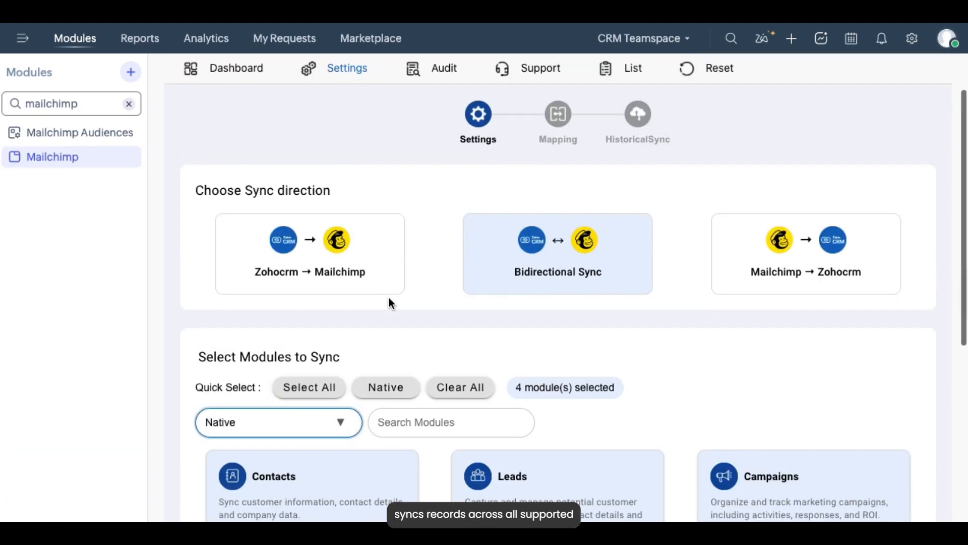
pyautogui.scroll(-1, 390, 301)
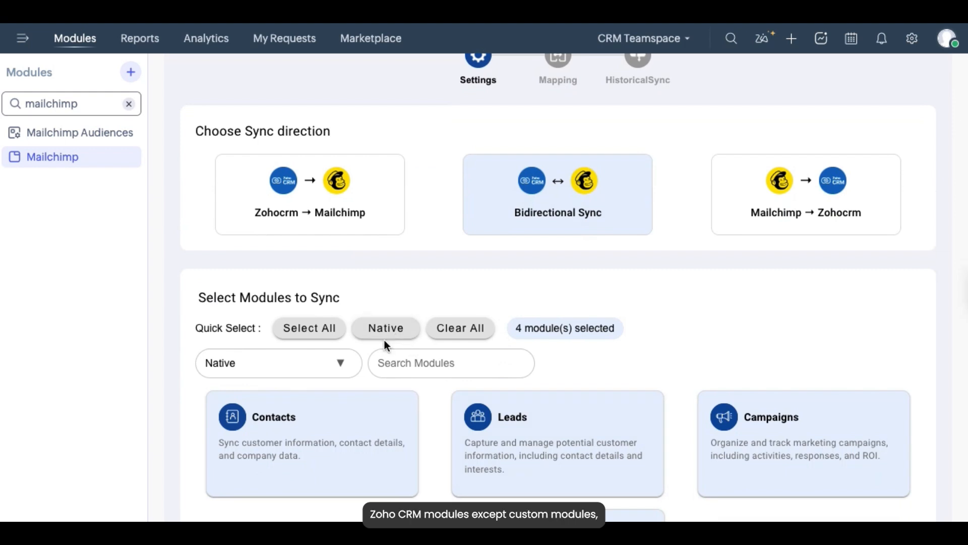
# Include the Mailchimp audience module from the Email Marketing category in the sync, and filter the modules by Sales & Marketing
pyautogui.click(313, 364)
pyautogui.click(268, 248)
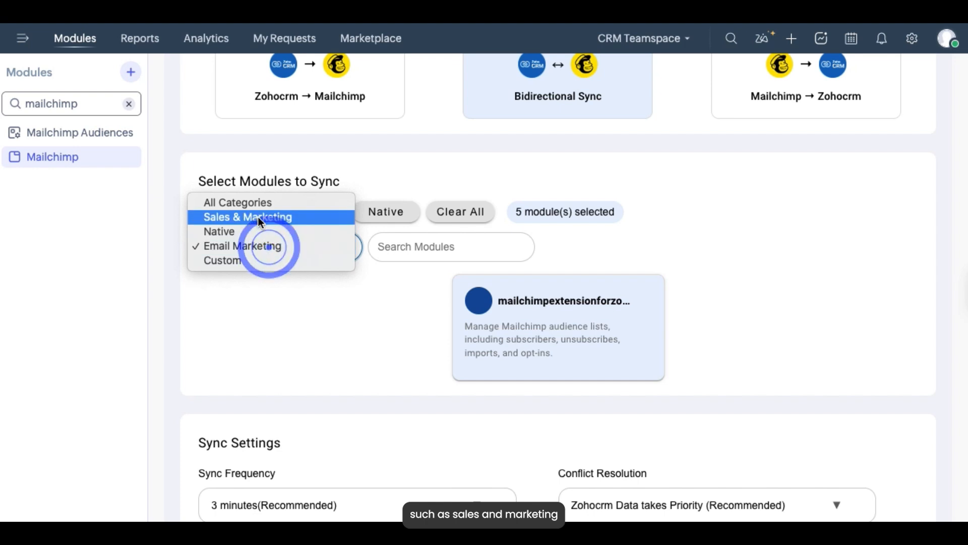
pyautogui.click(258, 217)
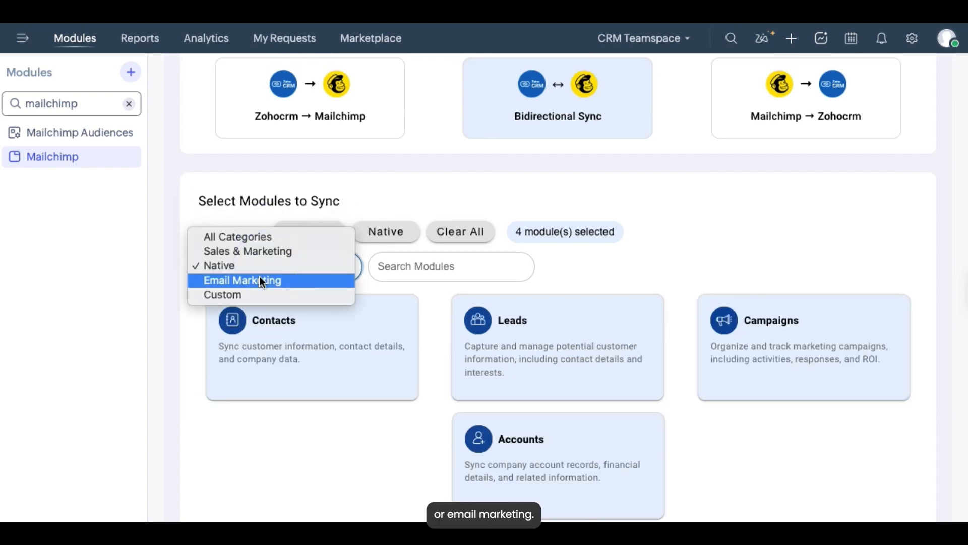
pyautogui.click(259, 277)
pyautogui.click(499, 335)
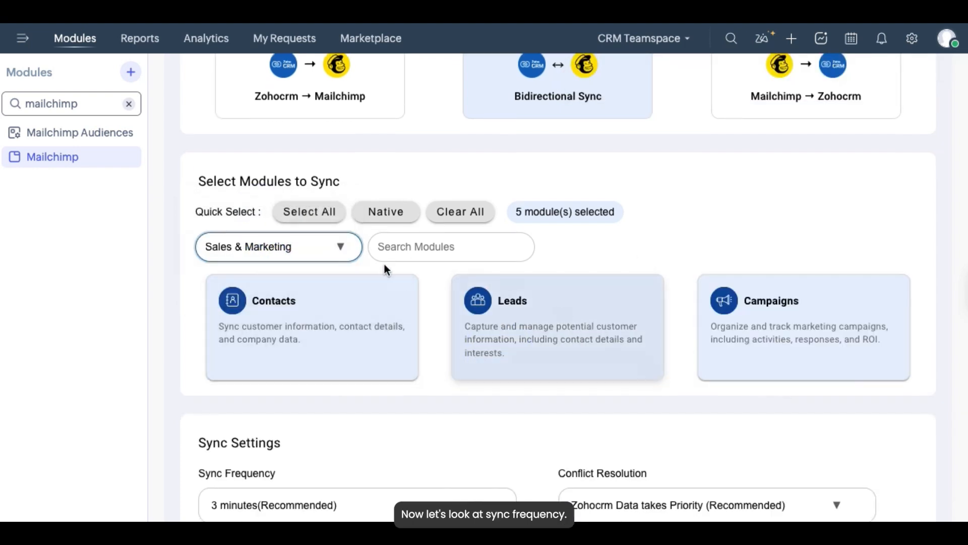
# Set the sync frequency to 3 minutes (Recommended)
pyautogui.scroll(-2, 454, 300)
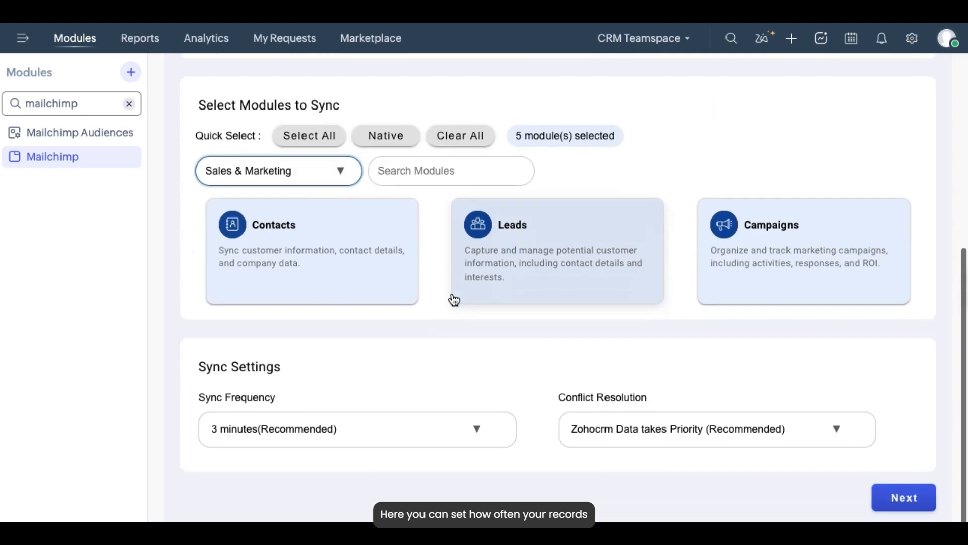
pyautogui.click(375, 435)
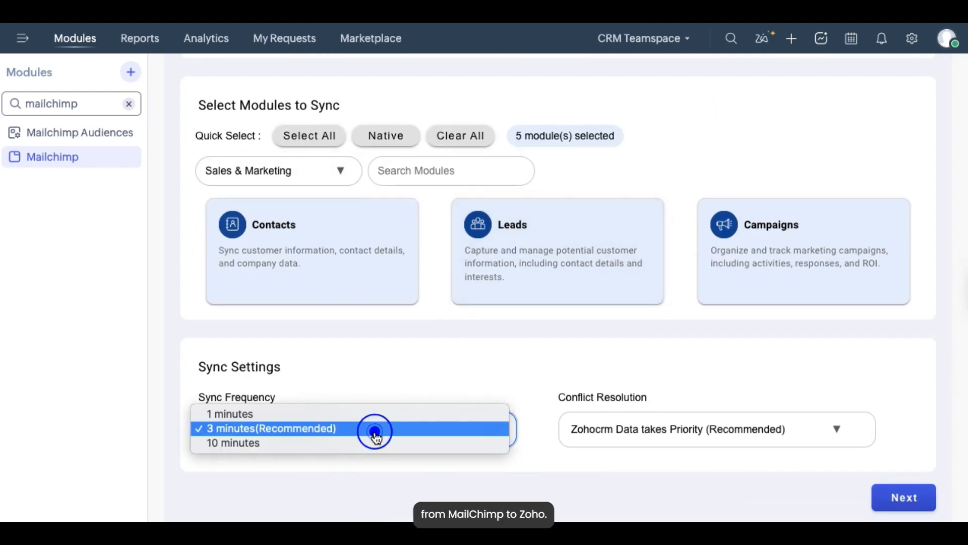
pyautogui.click(341, 429)
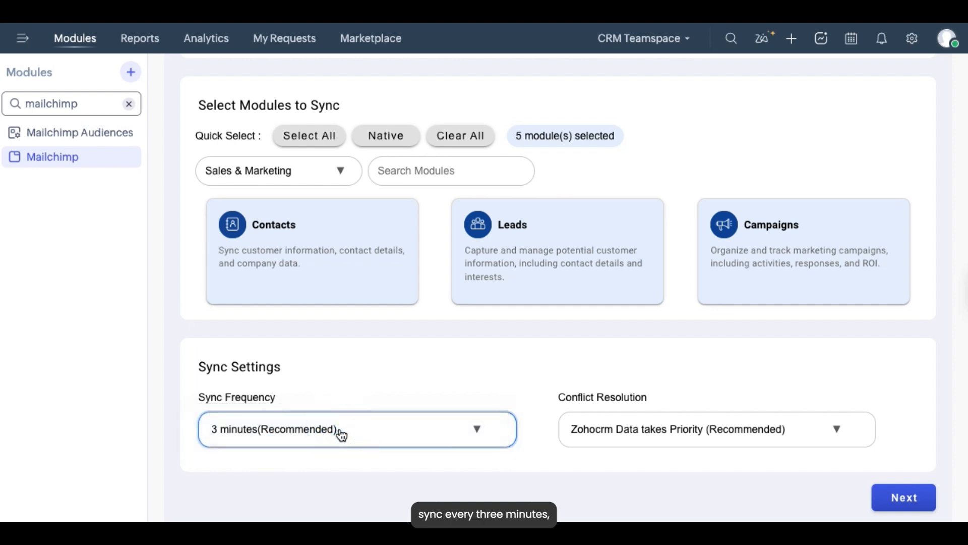
pyautogui.click(340, 428)
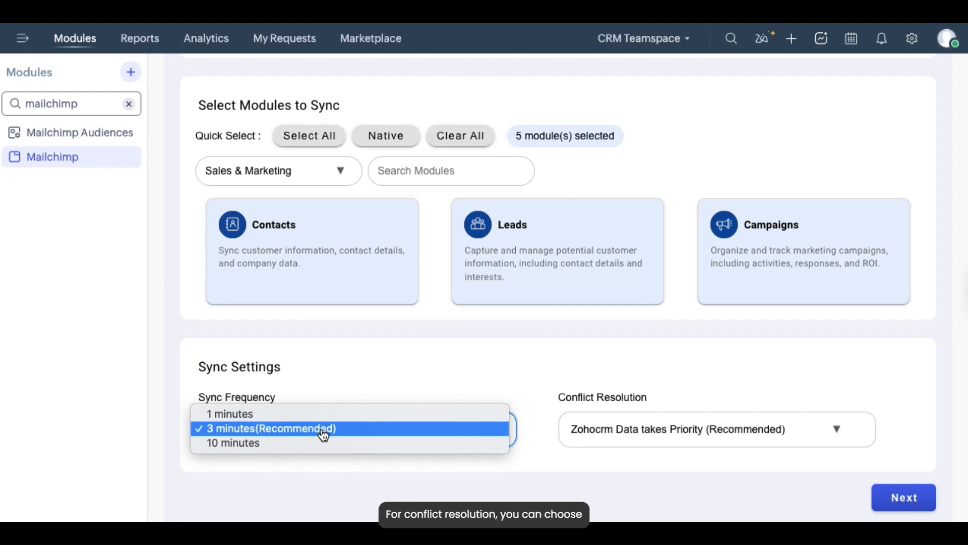
pyautogui.click(324, 433)
# Set the sync conflict resolution to Mailchimp Data takes Priority and continue to the mapping stage
pyautogui.click(806, 446)
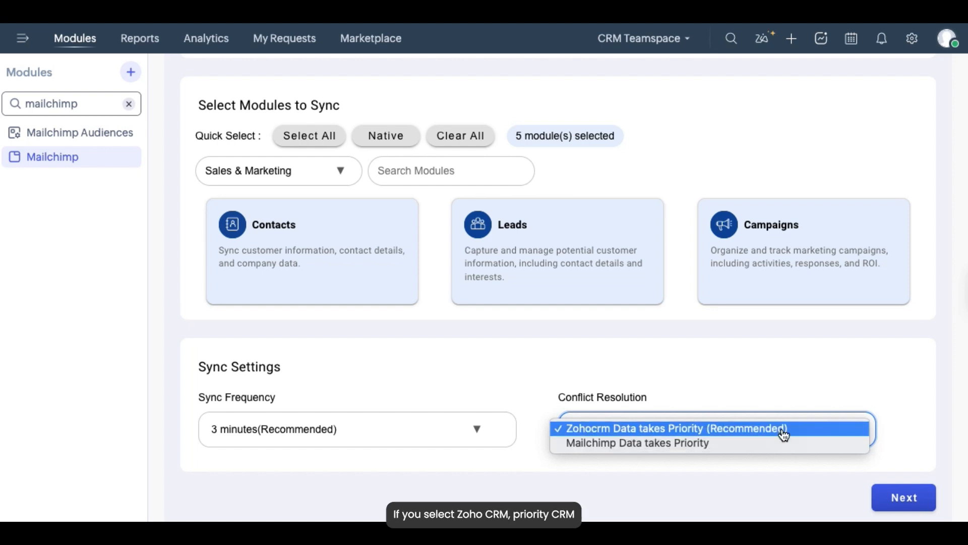
pyautogui.click(785, 433)
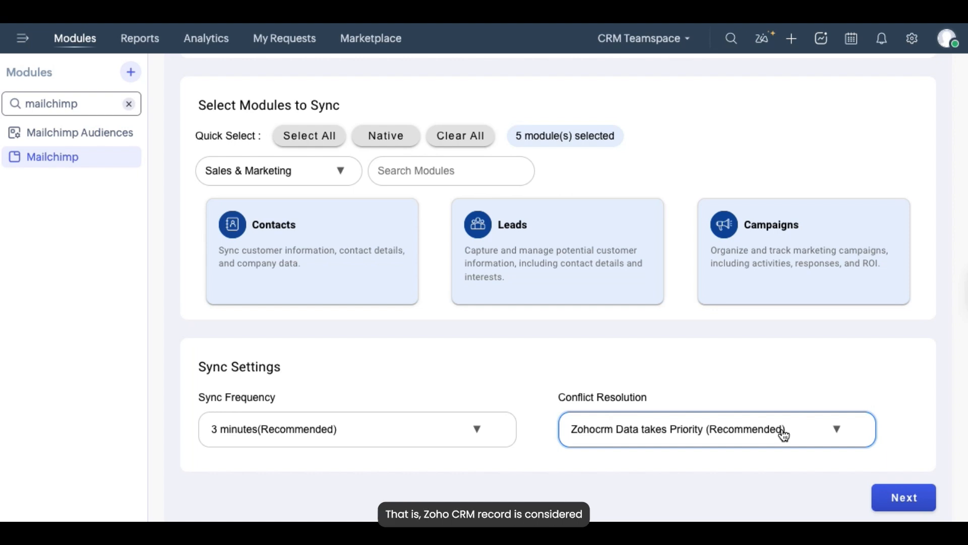
pyautogui.click(784, 433)
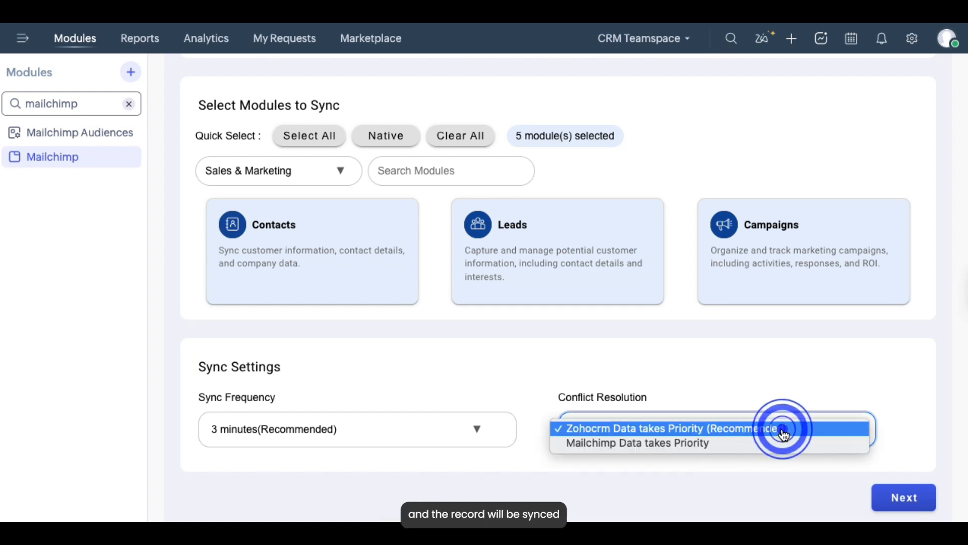
pyautogui.click(784, 433)
pyautogui.click(784, 432)
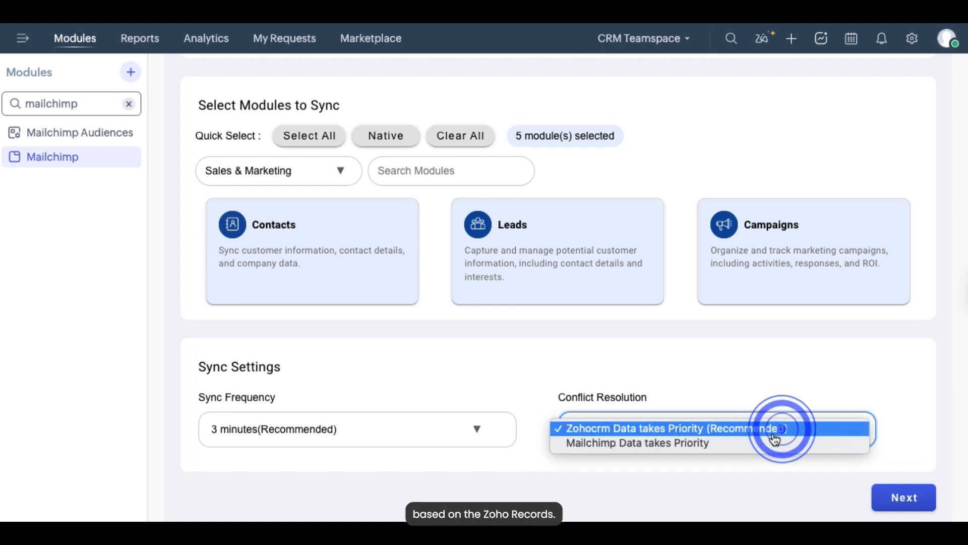
pyautogui.click(769, 443)
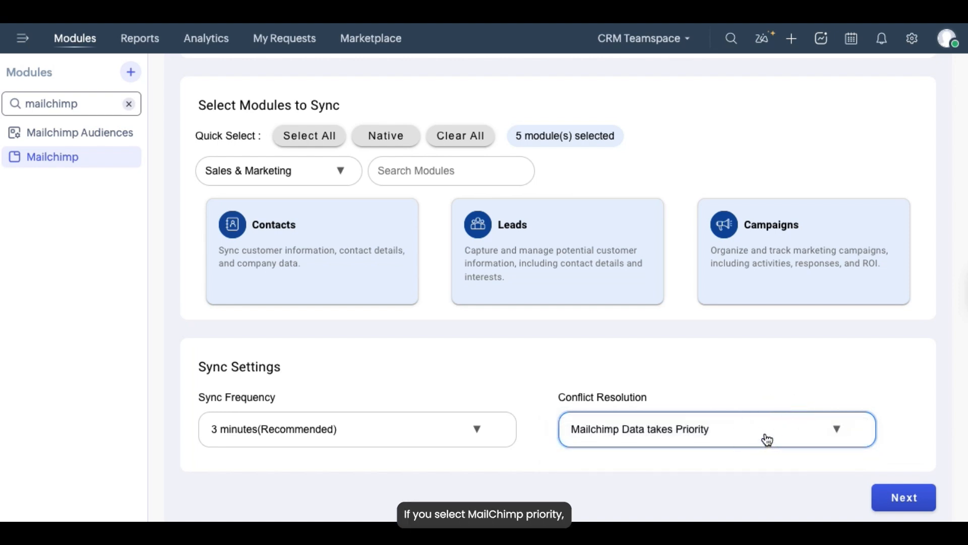
pyautogui.click(763, 439)
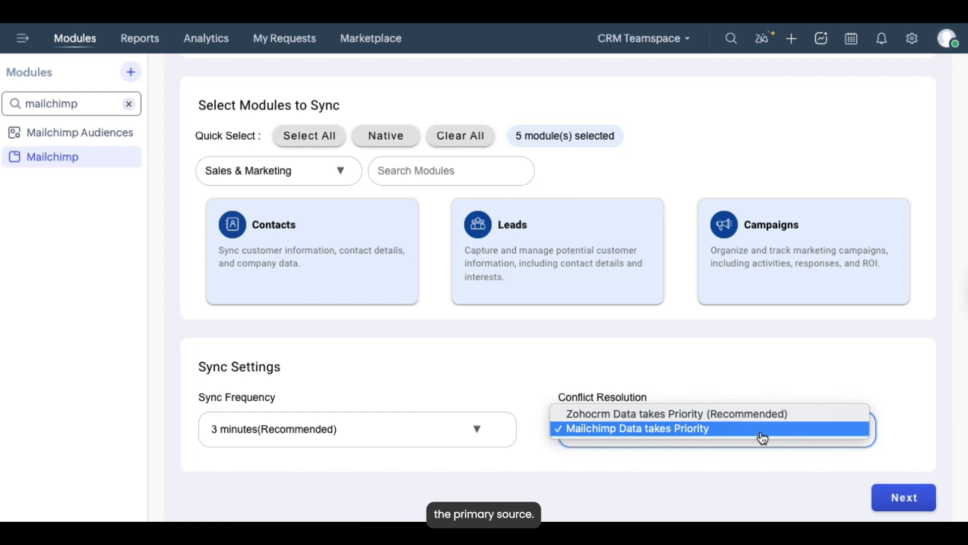
pyautogui.click(888, 504)
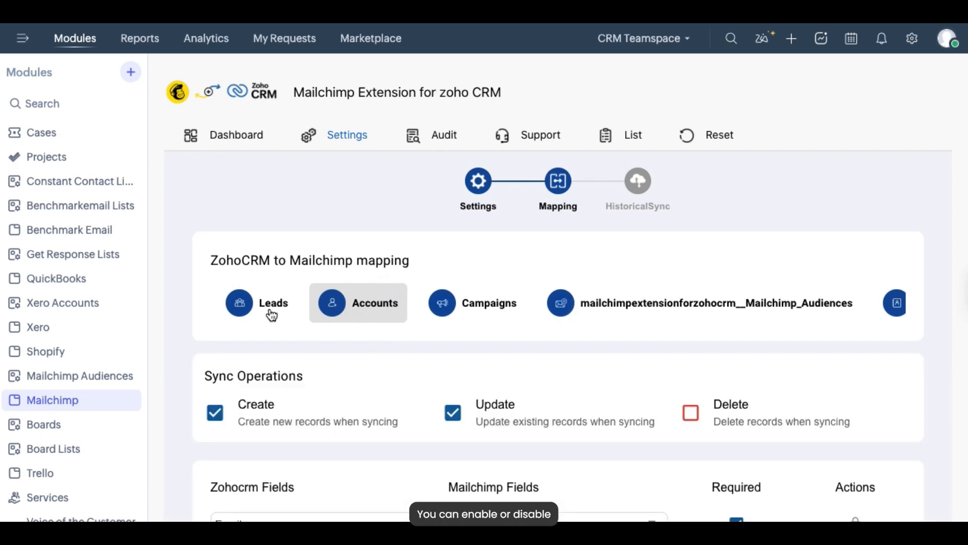
# Try enabling the Delete sync operation for the Zoho CRM to Mailchimp mapping of Accounts
pyautogui.scroll(-2, 708, 291)
pyautogui.click(693, 303)
pyautogui.click(694, 303)
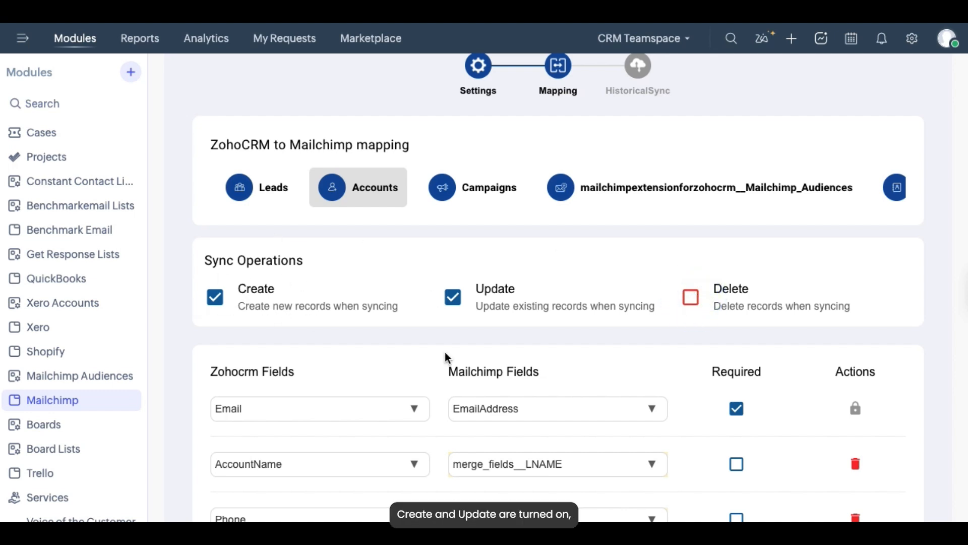
pyautogui.click(690, 298)
pyautogui.click(690, 299)
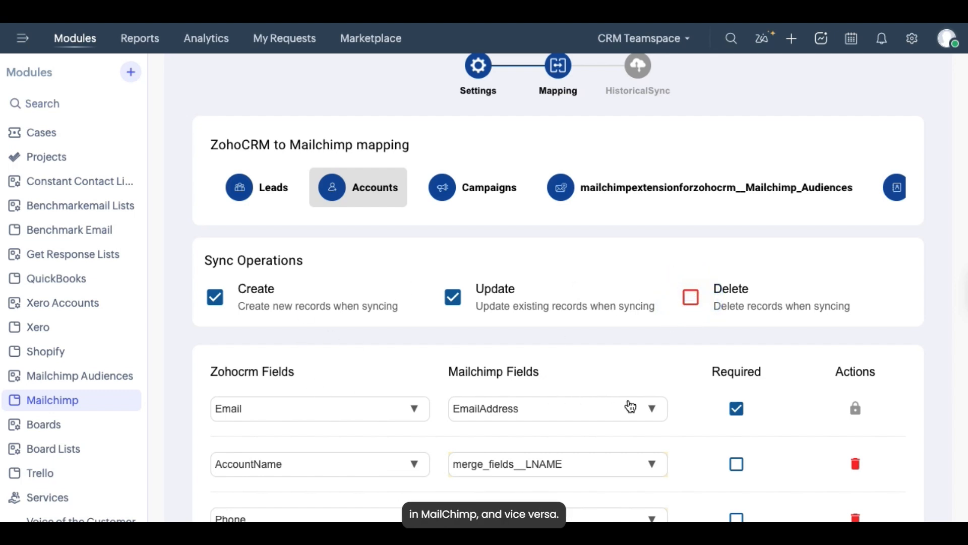
# Examine the sync operations and the Zoho CRM to Mailchimp field mappings for the Accounts module
pyautogui.scroll(2, 664, 406)
pyautogui.scroll(-1, 666, 409)
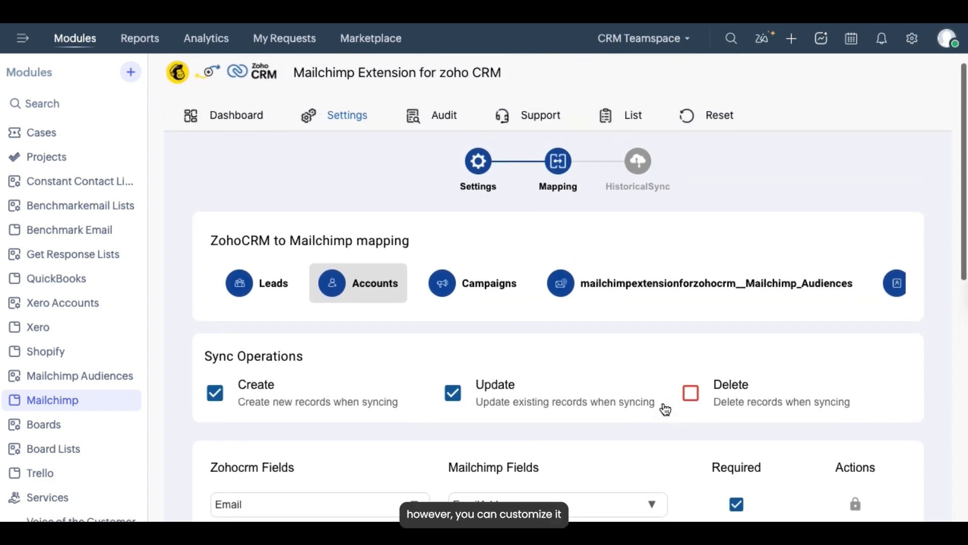
pyautogui.scroll(-1, 666, 409)
pyautogui.scroll(-7, 666, 409)
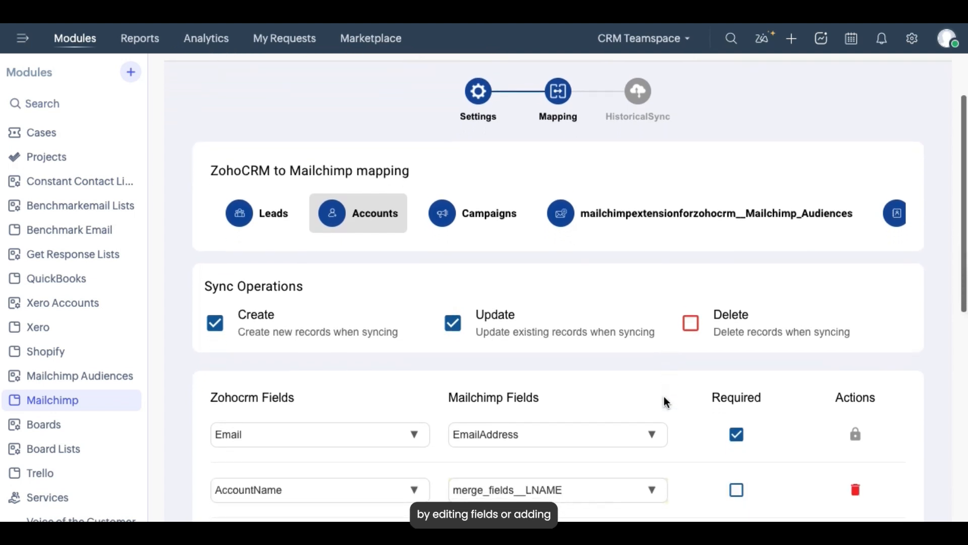
pyautogui.scroll(-2, 665, 403)
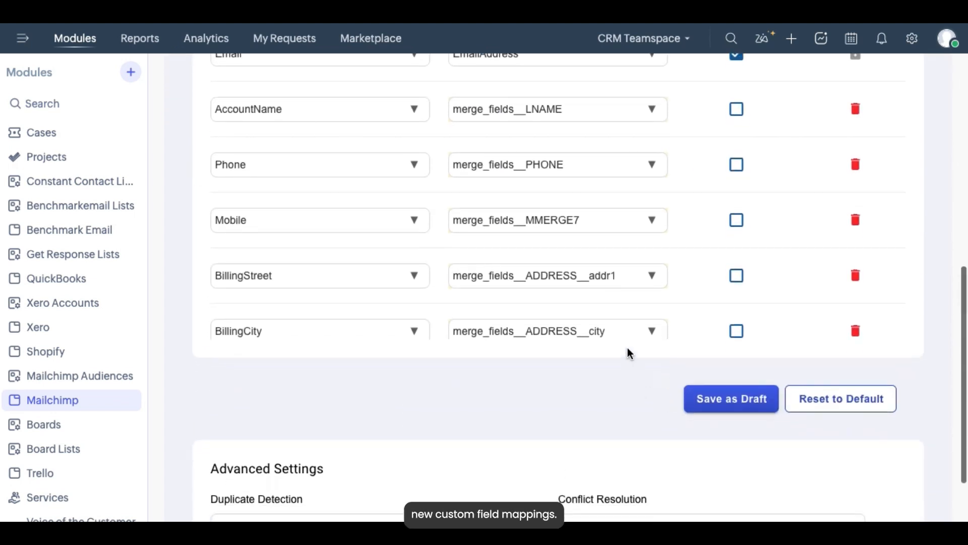
pyautogui.scroll(-6, 624, 336)
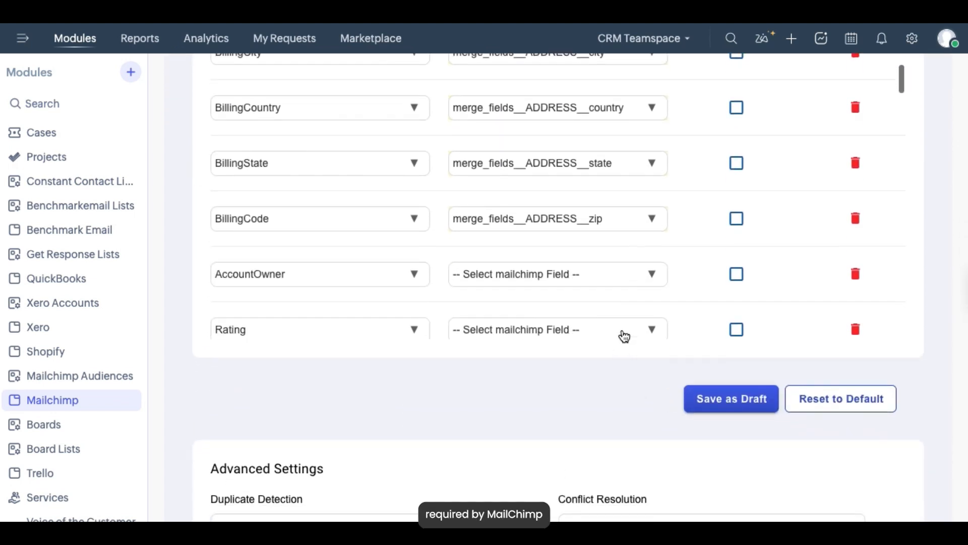
pyautogui.scroll(1, 624, 336)
pyautogui.scroll(2, 625, 337)
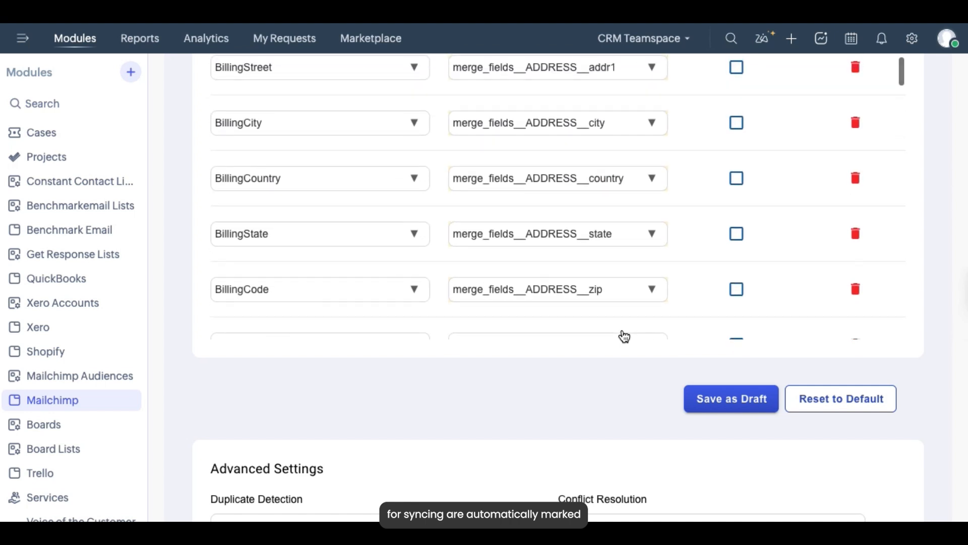
# Mark the BillingCountry to merge_fields__ADDRESS__country mapping as required
pyautogui.click(736, 187)
pyautogui.click(737, 188)
pyautogui.click(736, 188)
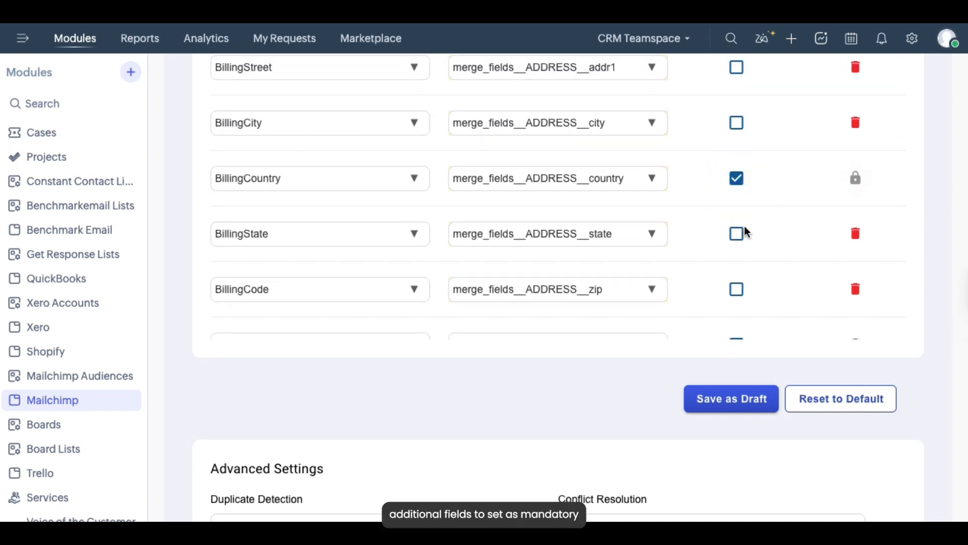
# Set duplicate detection in the advanced mapping settings to Match by Email (Recommended)
pyautogui.scroll(-2, 746, 232)
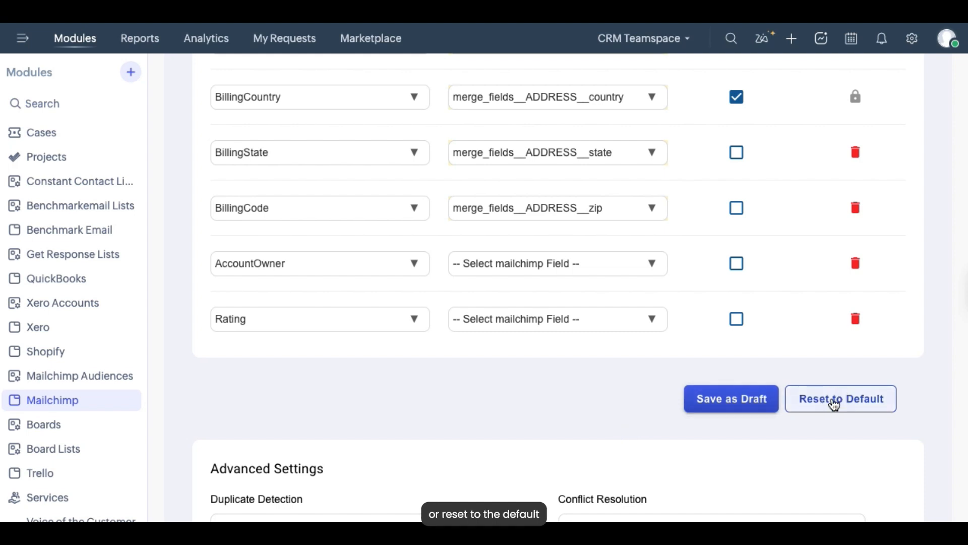
pyautogui.scroll(-3, 616, 426)
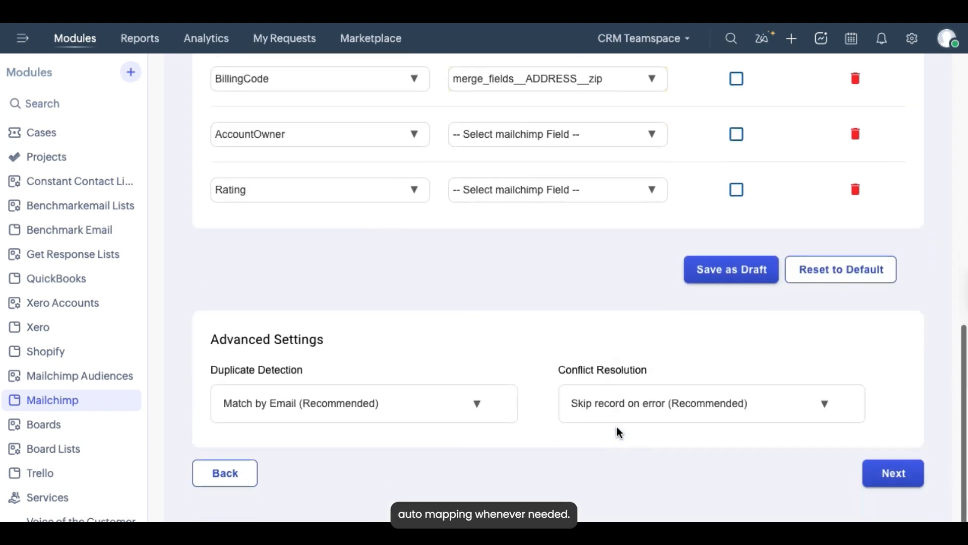
pyautogui.click(459, 415)
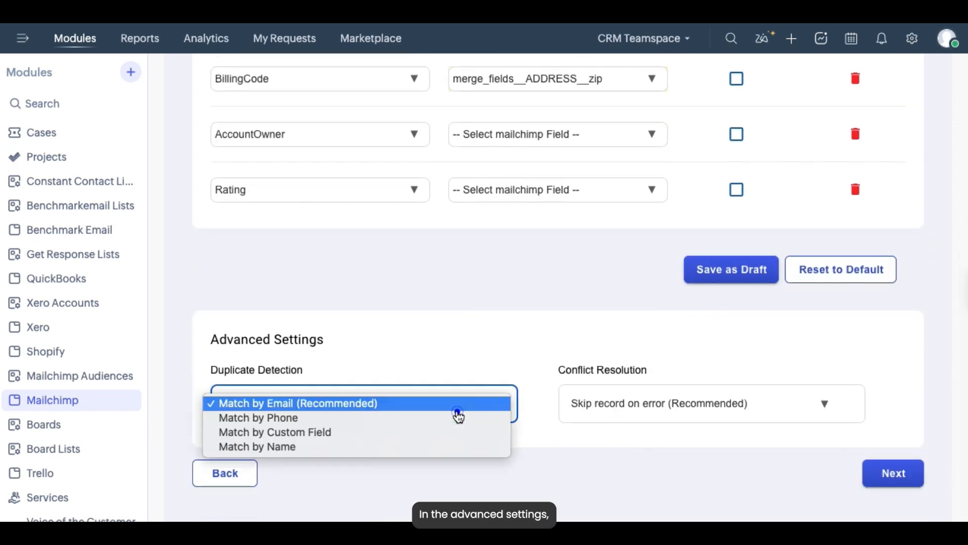
pyautogui.click(368, 411)
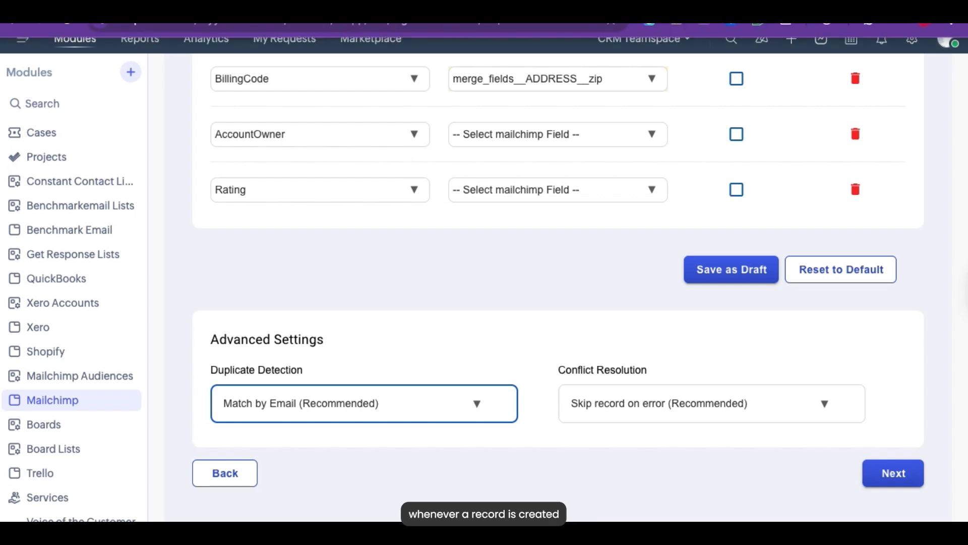
# Set the advanced conflict resolution to Skip record on error (Recommended) and continue to the historical sync stage
pyautogui.click(726, 403)
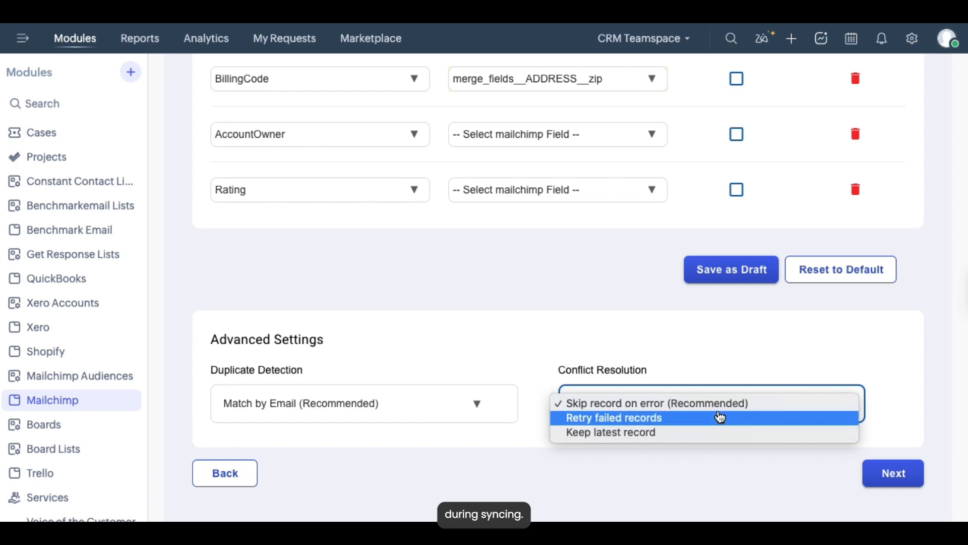
pyautogui.click(719, 410)
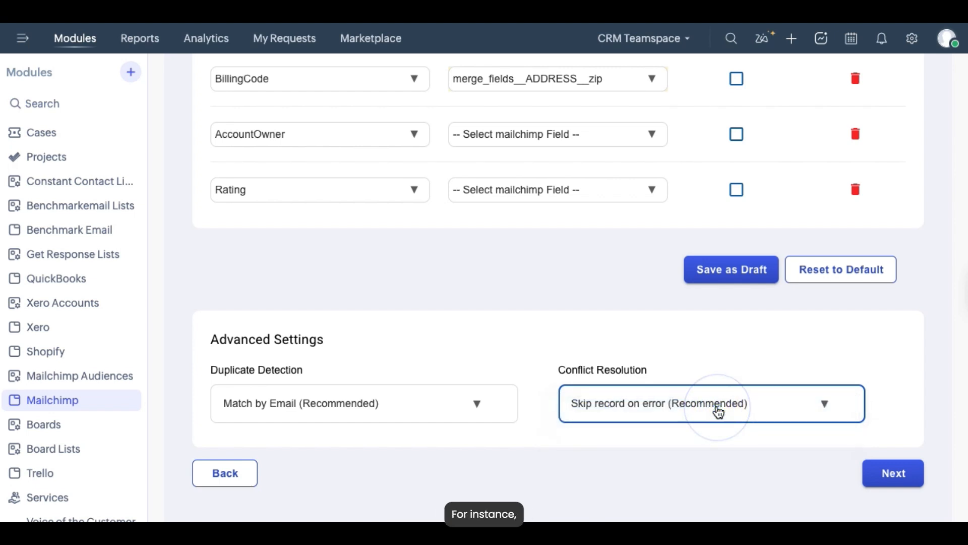
pyautogui.click(719, 412)
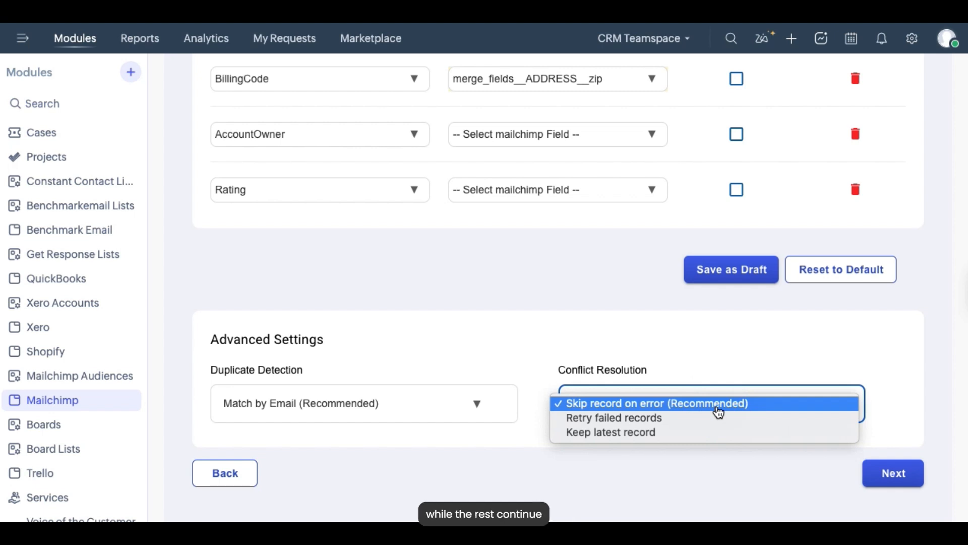
pyautogui.click(719, 410)
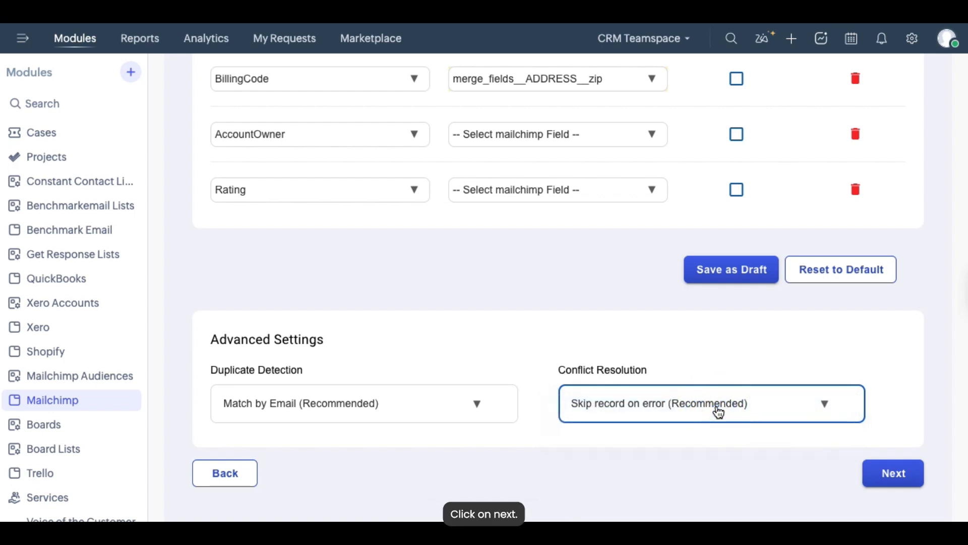
pyautogui.click(899, 475)
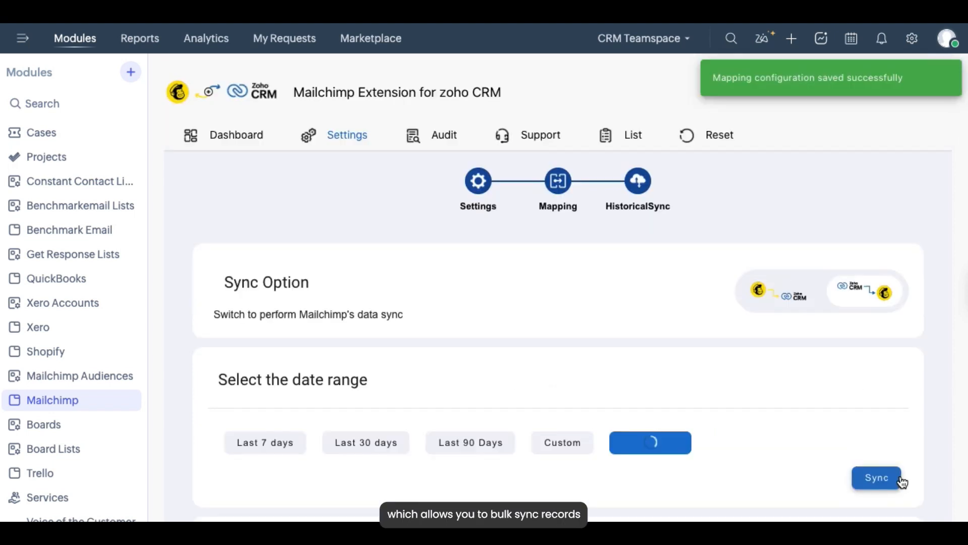
# Switch the historical sync direction to Mailchimp to Zoho CRM and return it to Zoho CRM to Mailchimp
pyautogui.click(777, 363)
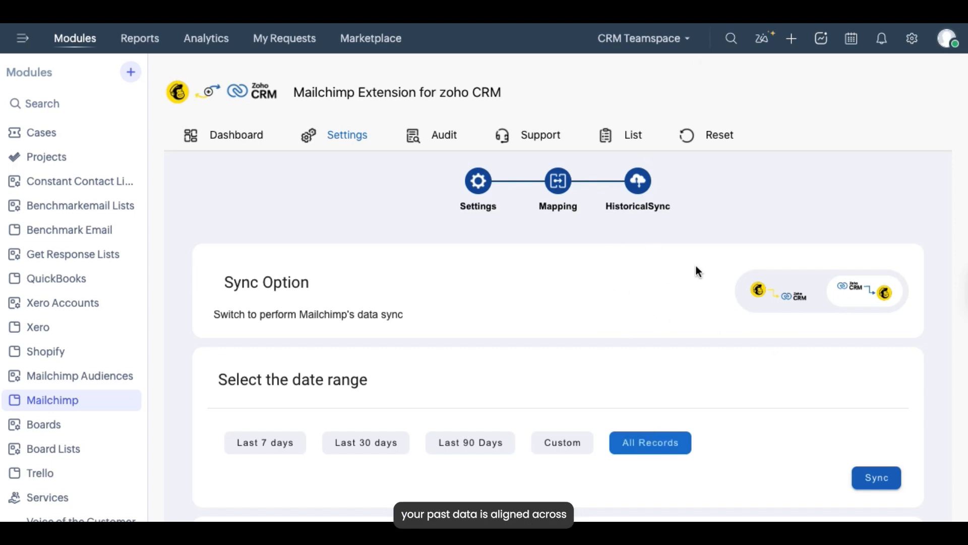
pyautogui.scroll(-3, 539, 272)
pyautogui.scroll(3, 540, 271)
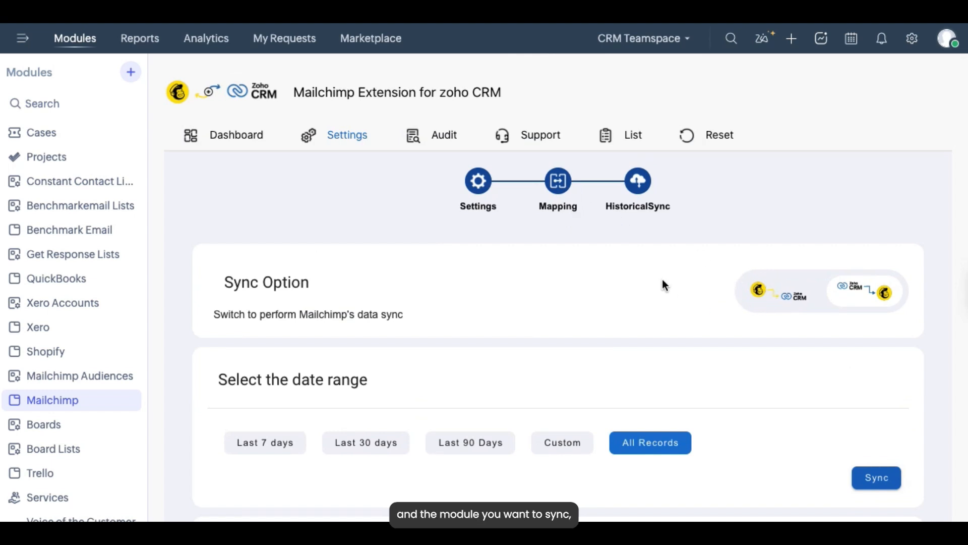
pyautogui.click(781, 304)
pyautogui.click(838, 301)
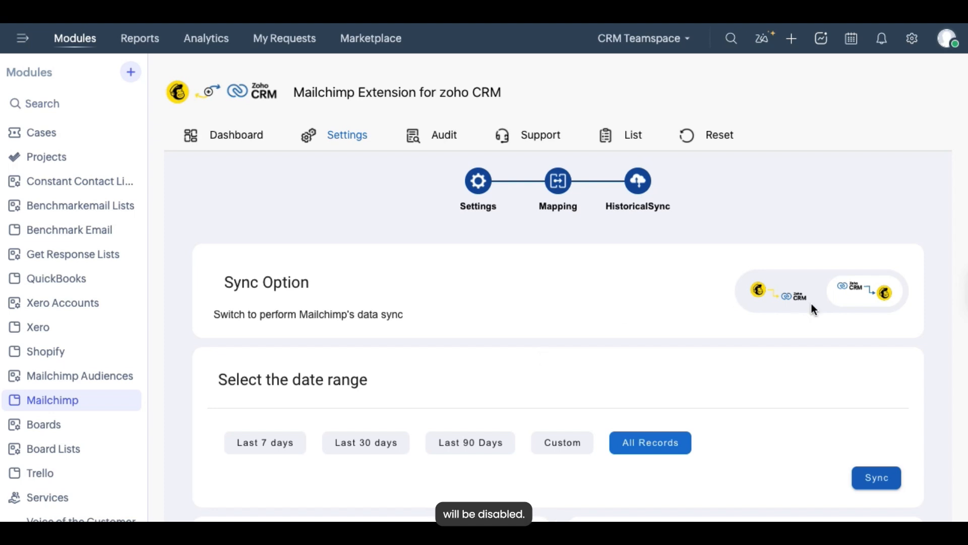
pyautogui.click(784, 306)
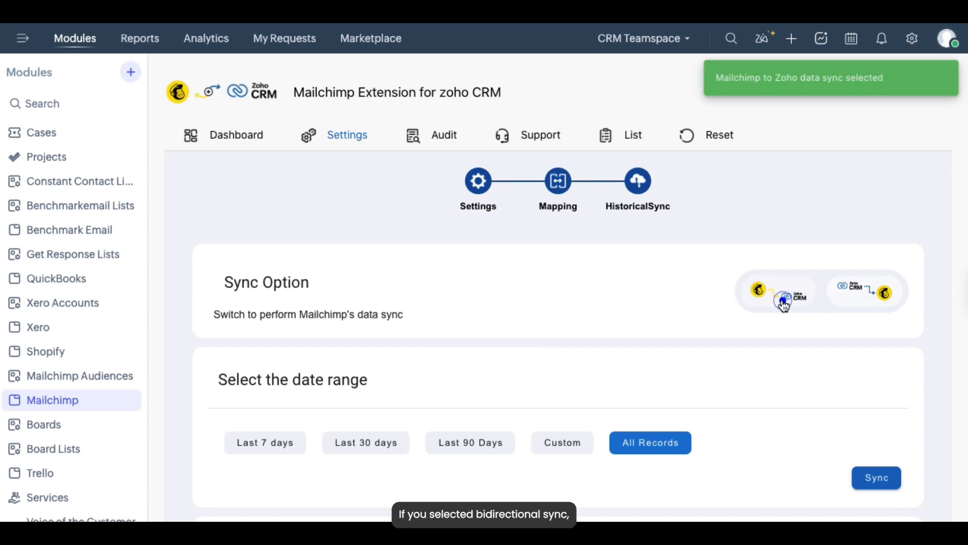
pyautogui.click(840, 296)
pyautogui.scroll(-3, 652, 311)
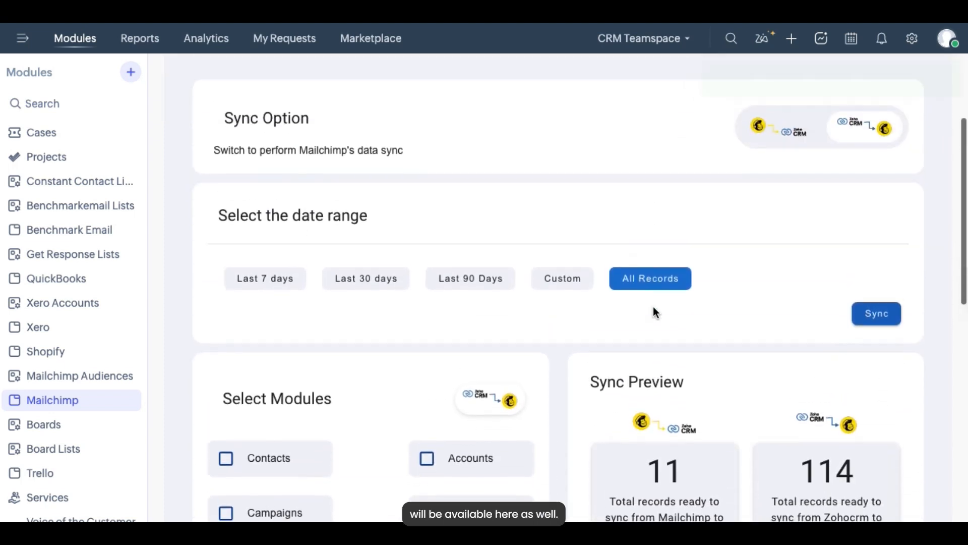
pyautogui.scroll(3, 621, 316)
pyautogui.click(783, 300)
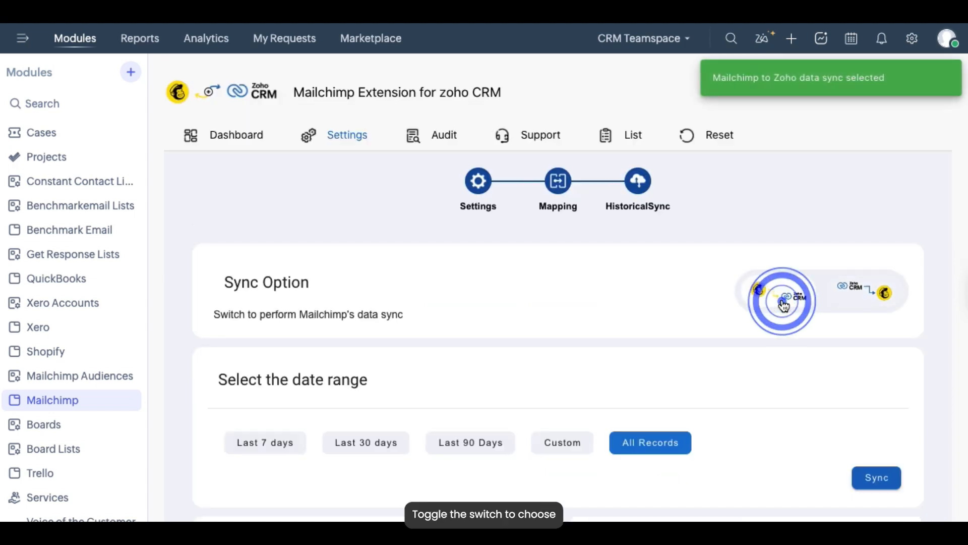
pyautogui.click(842, 299)
# Try the Last 7 days, Last 30 days and Custom date ranges for the historical sync, and return it to All Records
pyautogui.scroll(-3, 653, 307)
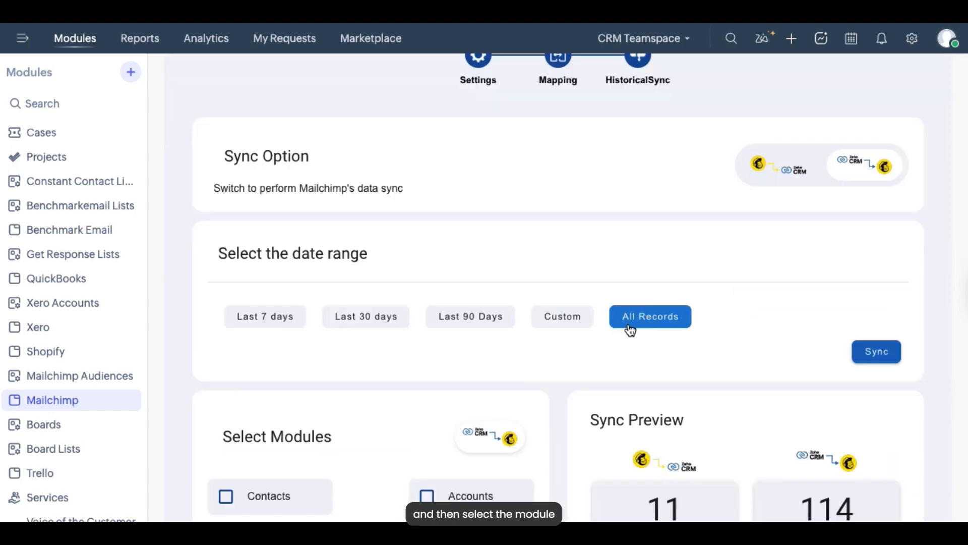
pyautogui.scroll(-2, 631, 330)
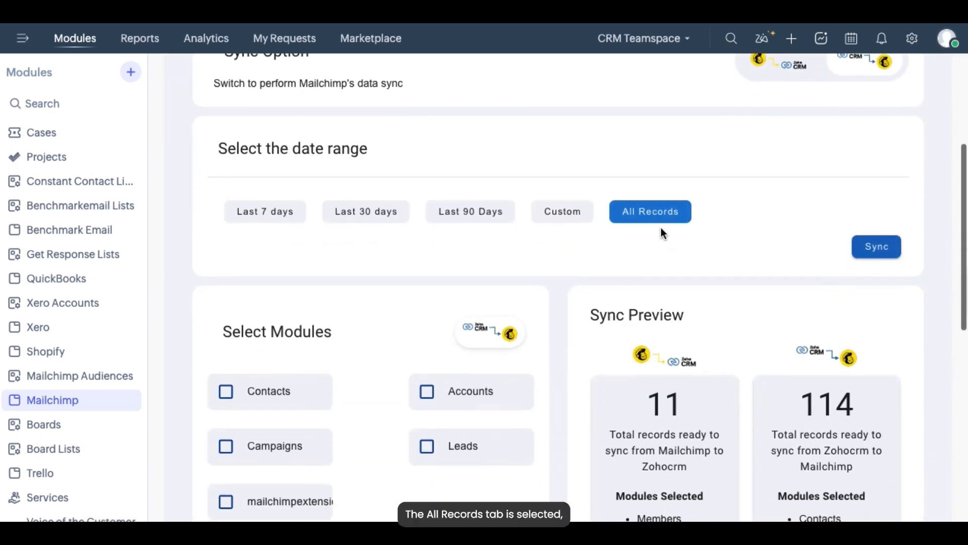
pyautogui.scroll(-2, 784, 387)
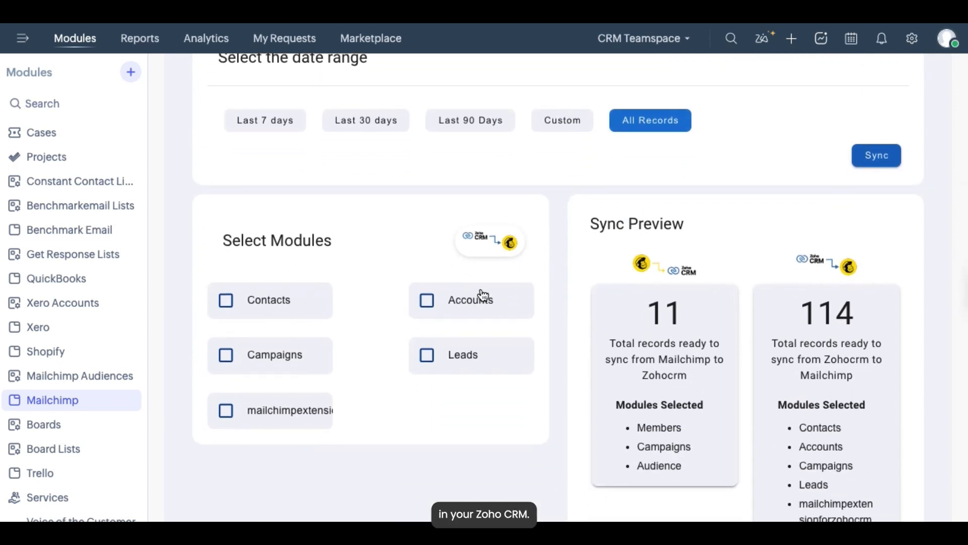
pyautogui.scroll(1, 383, 222)
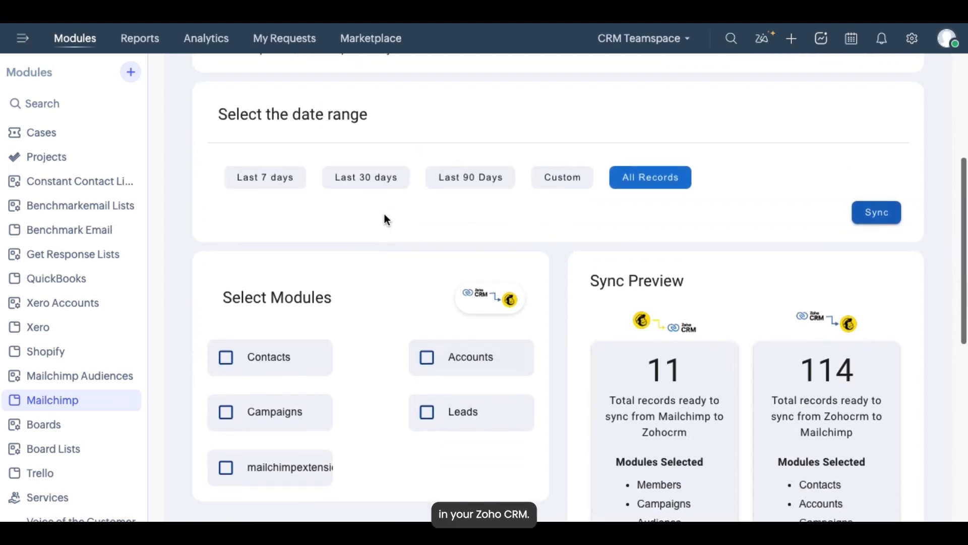
pyautogui.click(274, 188)
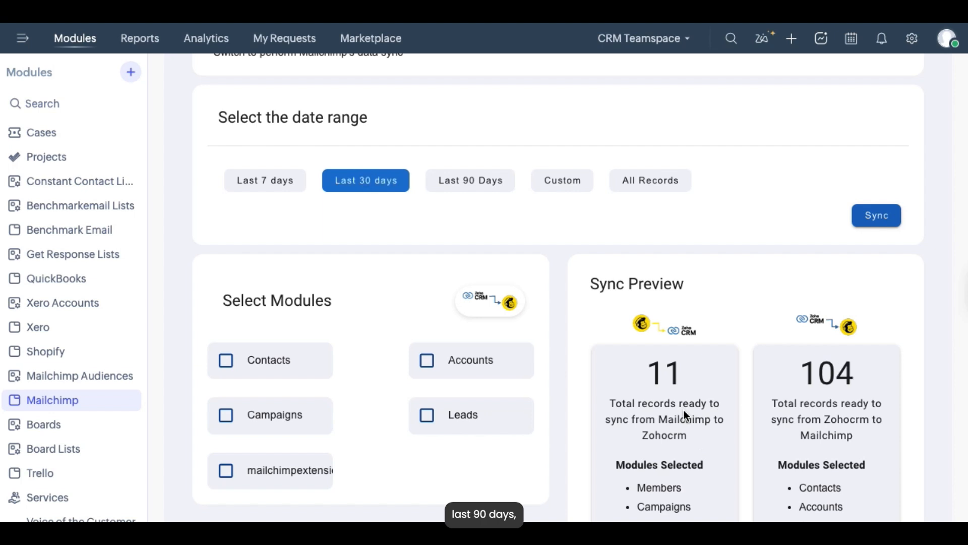
pyautogui.click(543, 183)
pyautogui.click(634, 182)
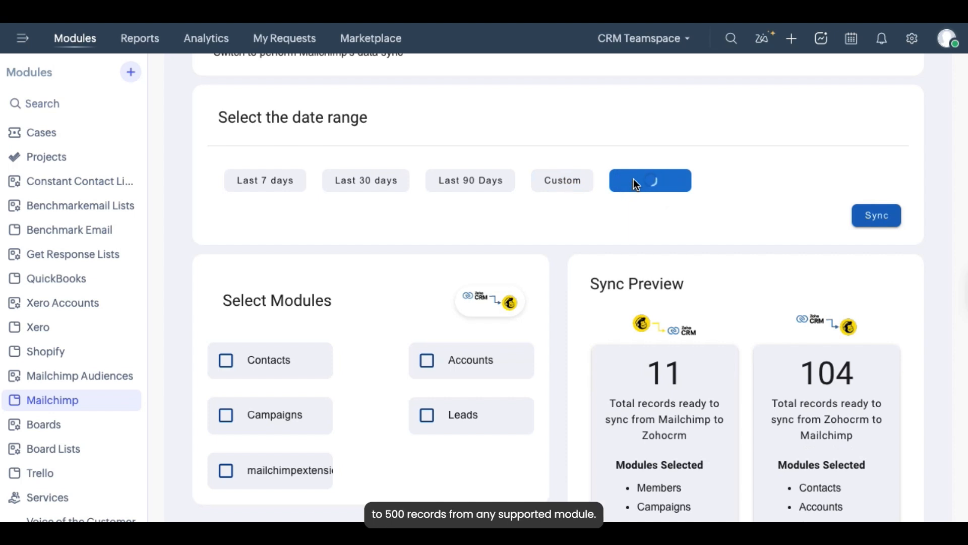
# Select the Contacts, Accounts, Mailchimp Audiences and Campaigns modules for the Zoho CRM to Mailchimp historical sync
pyautogui.scroll(-2, 746, 456)
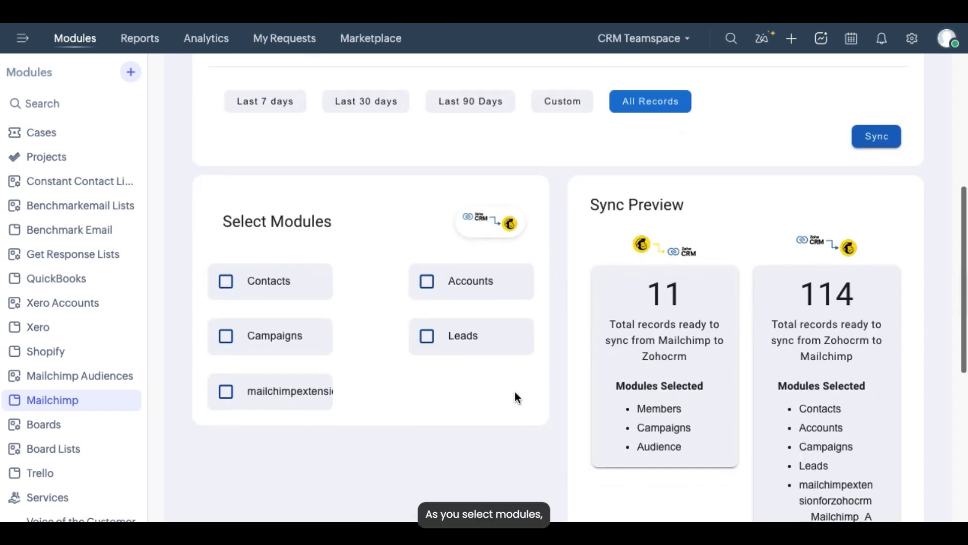
pyautogui.click(225, 280)
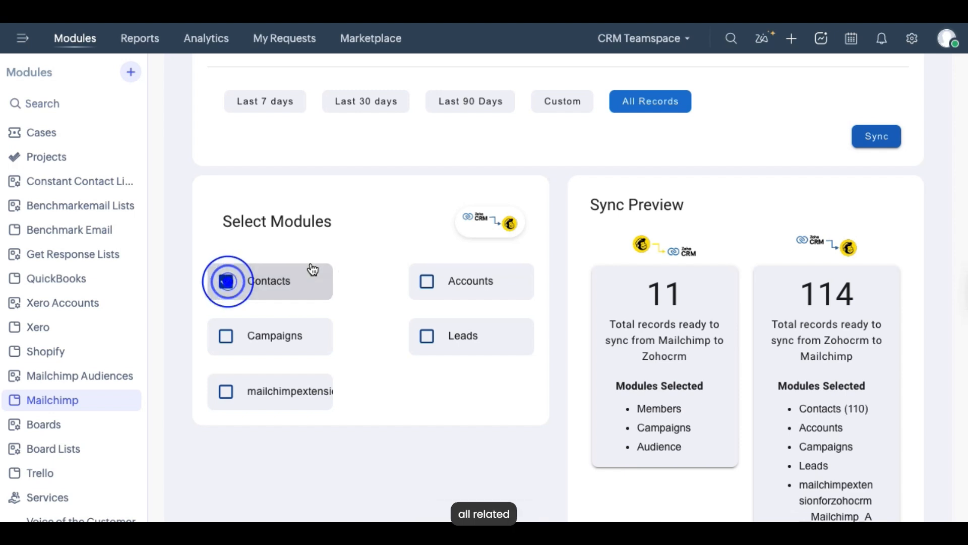
pyautogui.click(426, 281)
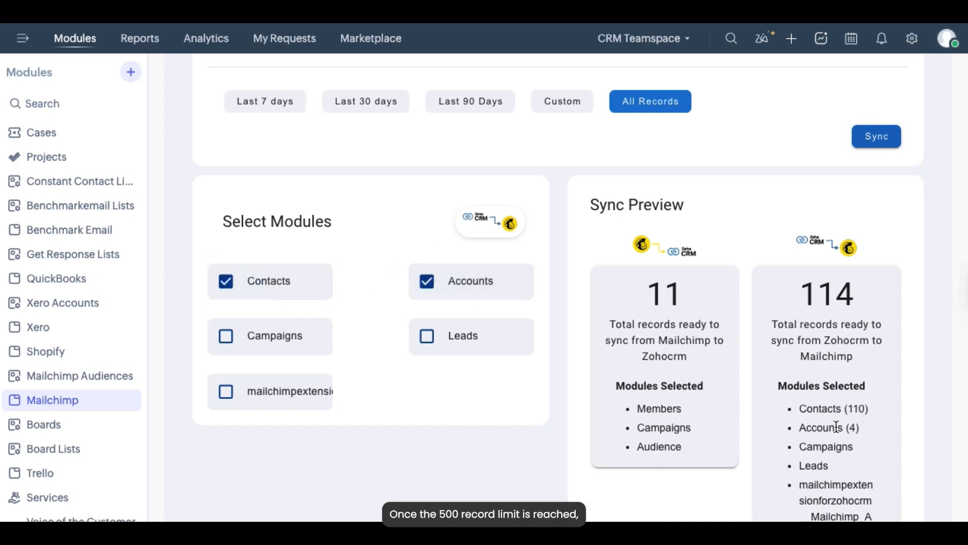
pyautogui.scroll(-2, 821, 440)
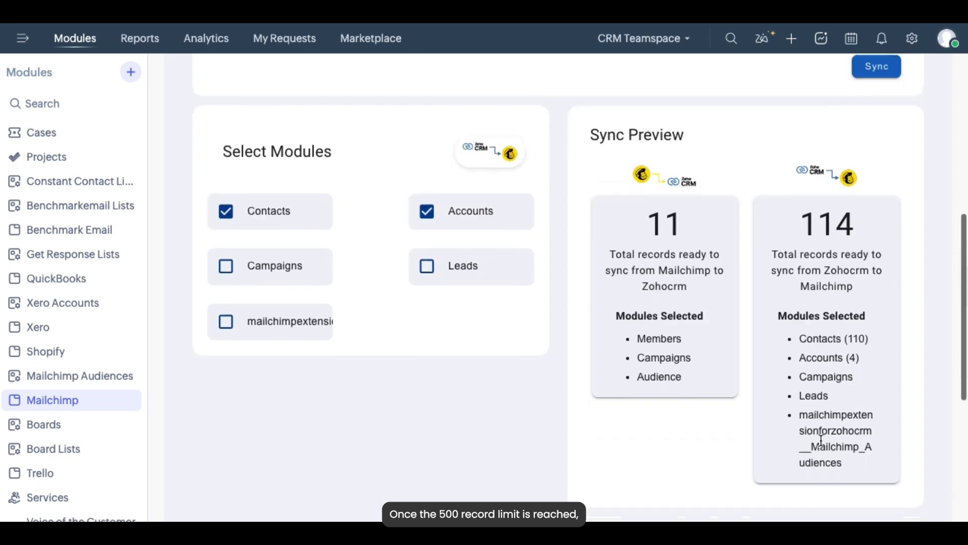
pyautogui.click(230, 327)
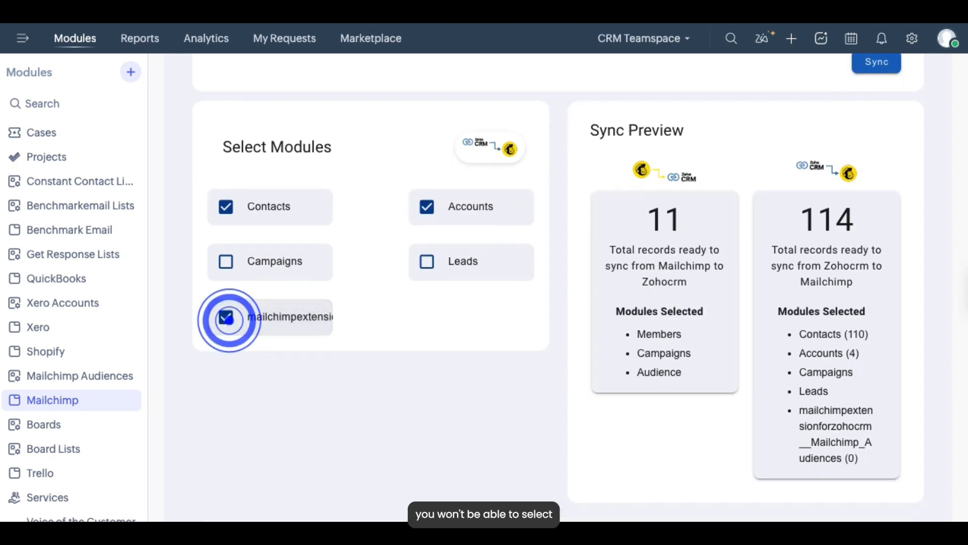
pyautogui.click(227, 262)
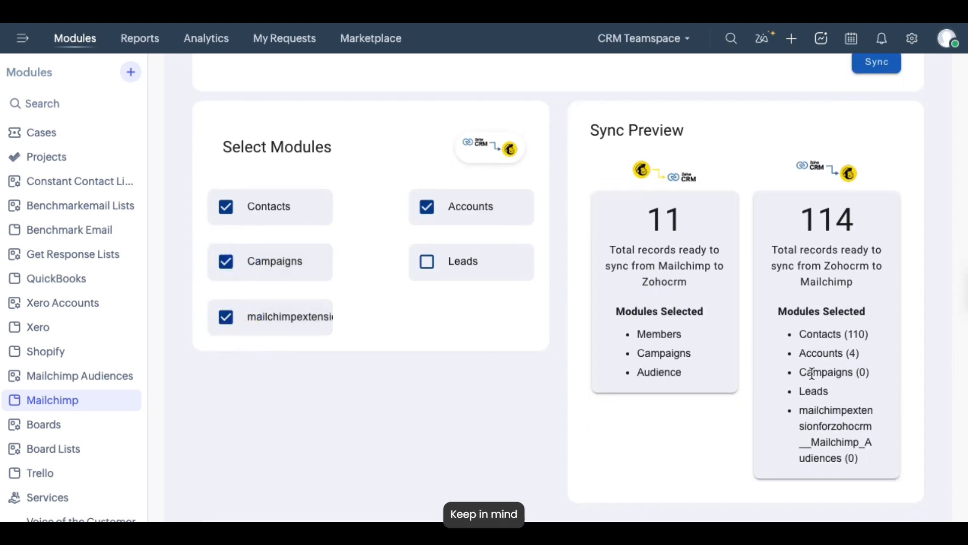
# Add Leads to the selected sync modules, deselecting and reselecting Campaigns and Contacts so that all five modules are included
pyautogui.click(225, 263)
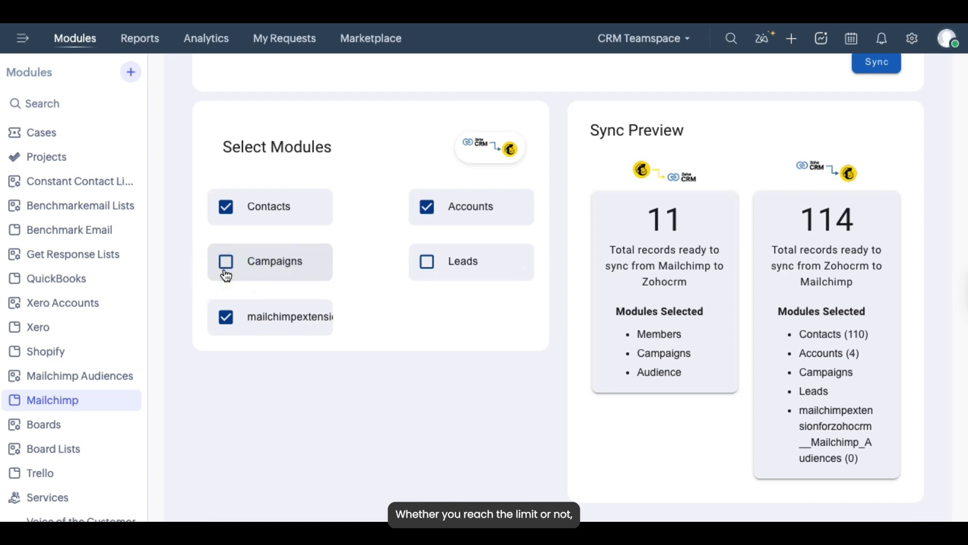
pyautogui.click(226, 274)
pyautogui.click(226, 214)
pyautogui.click(422, 266)
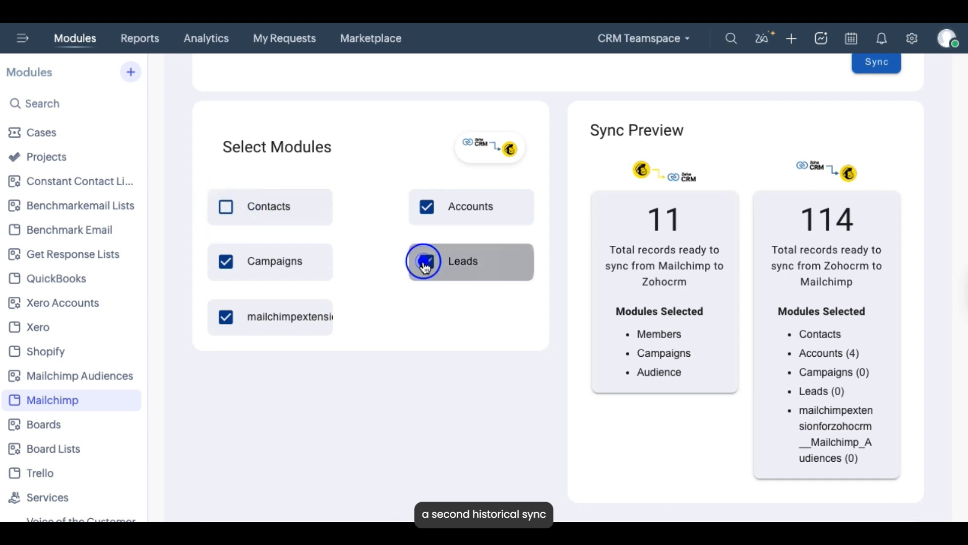
pyautogui.click(227, 217)
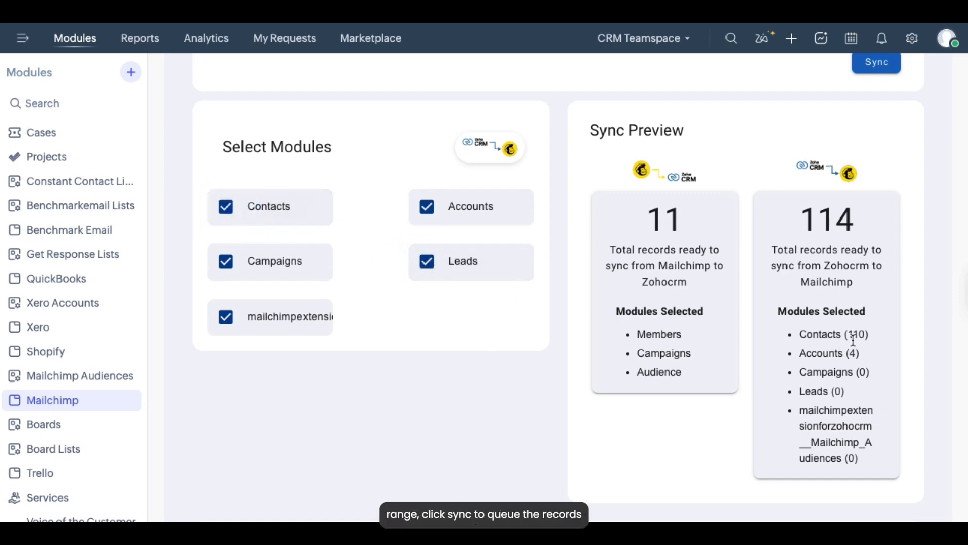
# Queue the selected modules' records for the historical sync and refresh the sync queue
pyautogui.scroll(4, 844, 355)
pyautogui.click(869, 258)
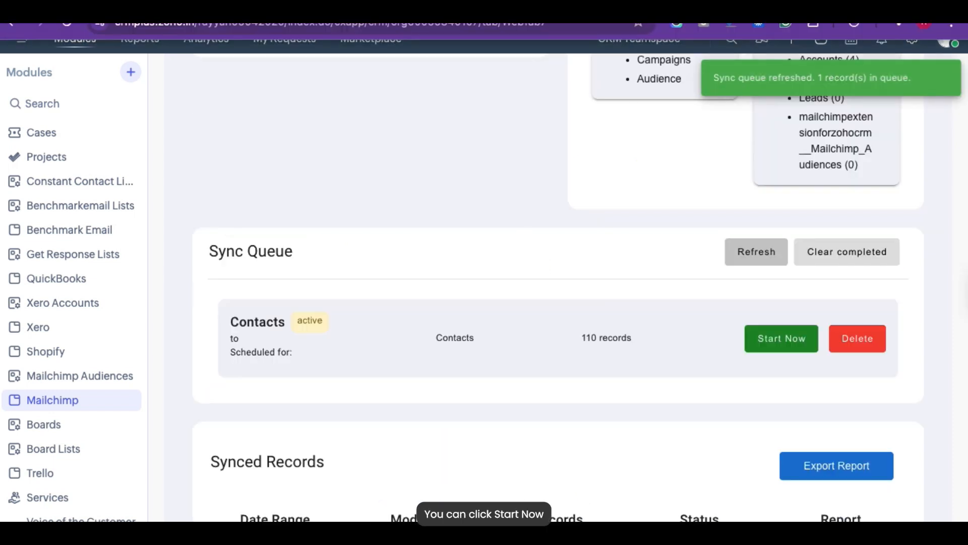
pyautogui.click(757, 249)
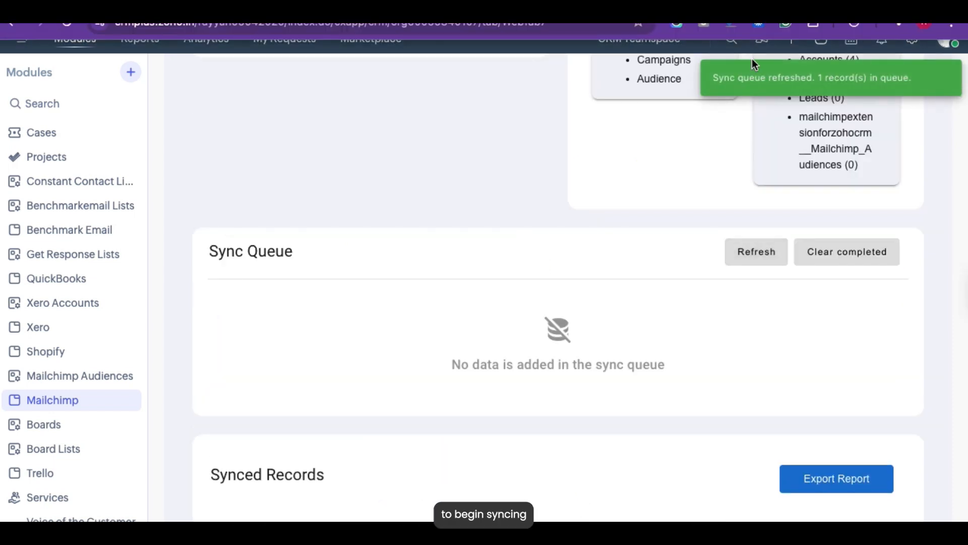
pyautogui.click(755, 251)
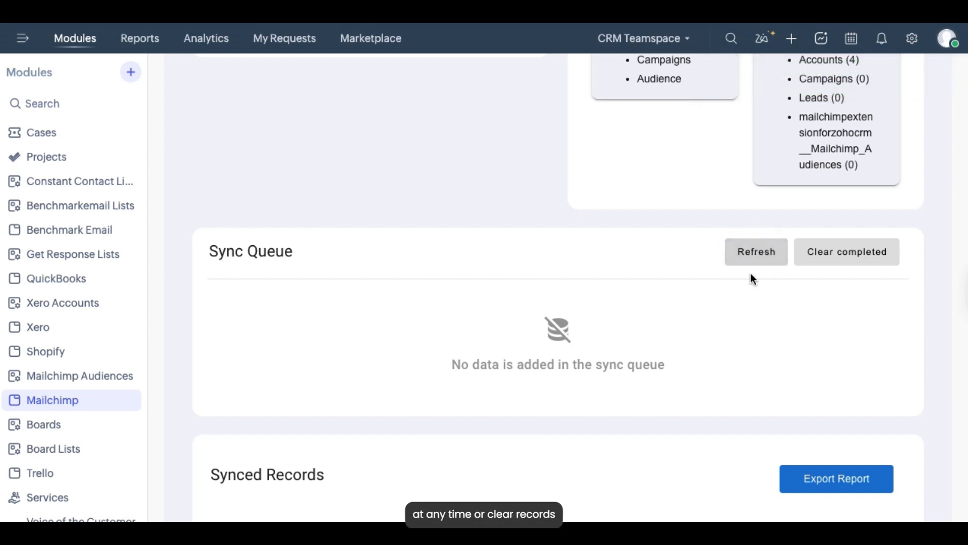
pyautogui.scroll(-1, 733, 388)
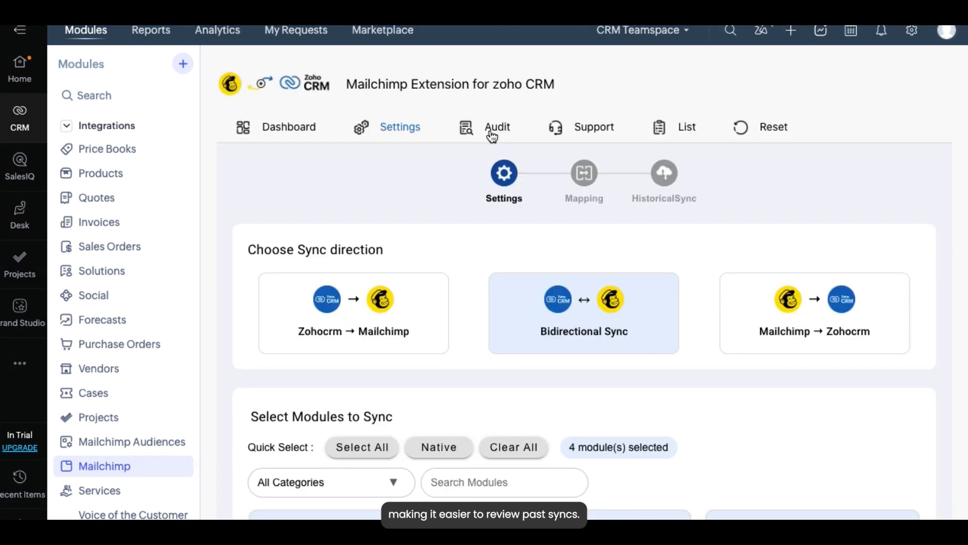
# View the re-authorization and reset options, and examine the assistance types offered in the extension's support request form
pyautogui.click(762, 128)
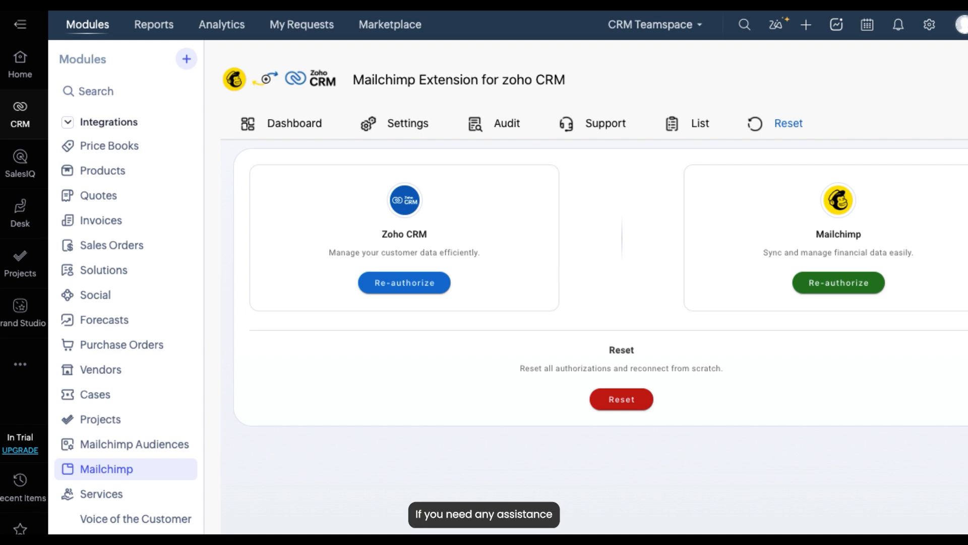
pyautogui.click(605, 123)
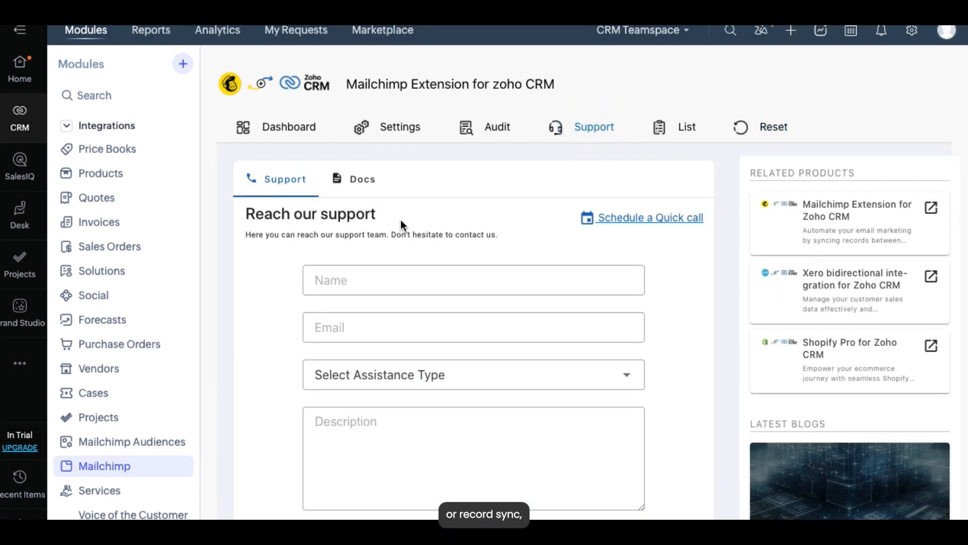
pyautogui.click(568, 374)
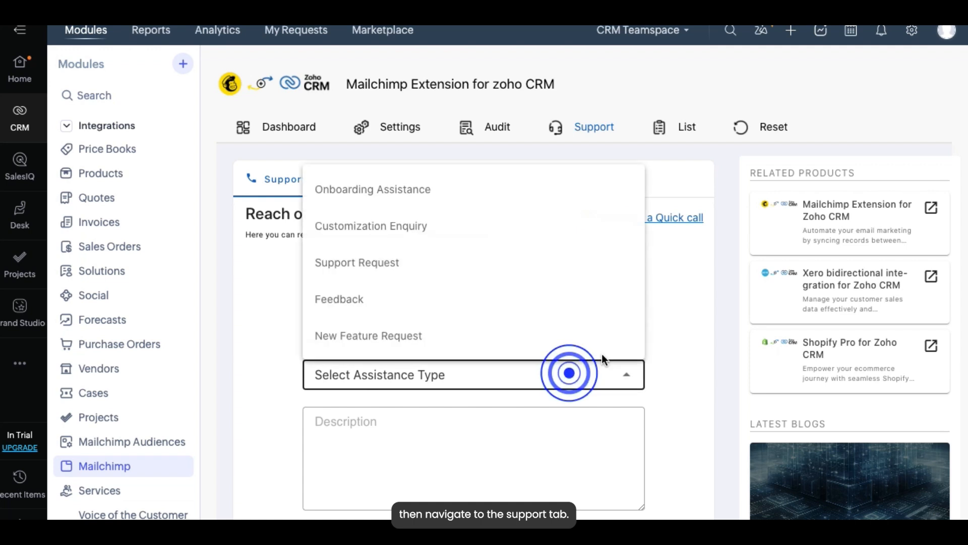
pyautogui.scroll(-2, 661, 319)
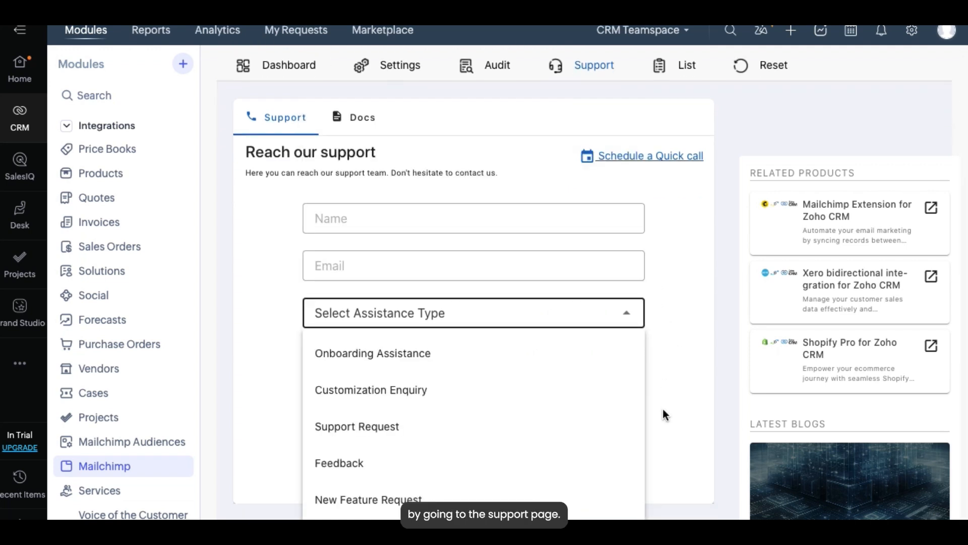
pyautogui.click(661, 314)
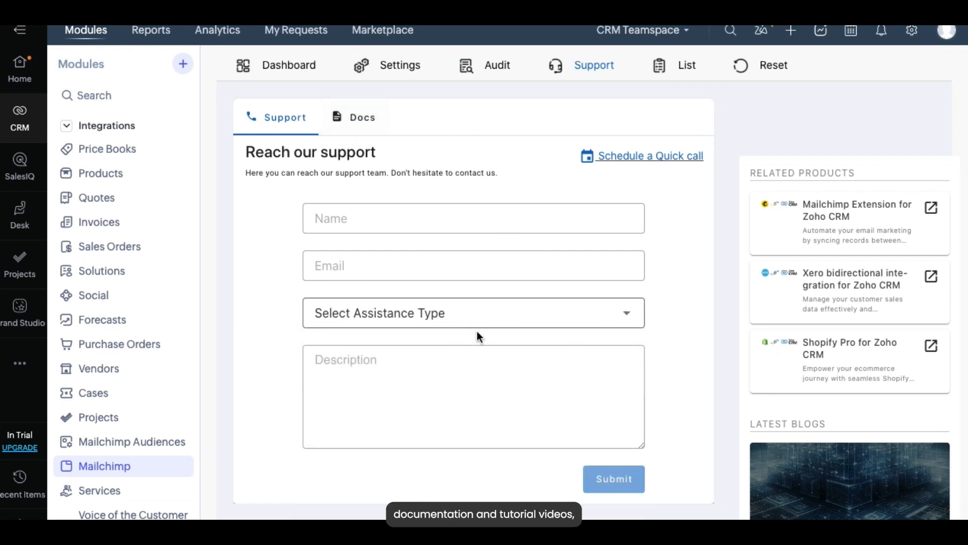